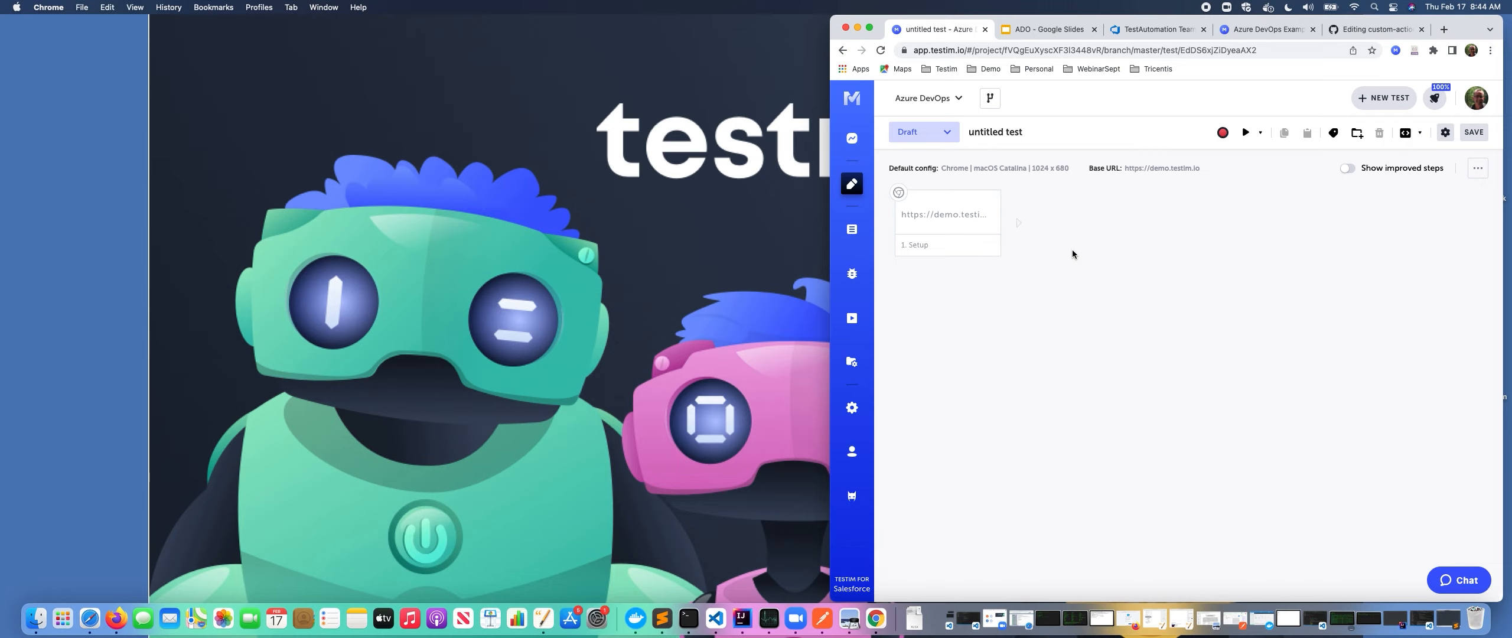
Open the project's CLI settings and choose Azure pipelines as the CI platform.
{"action": "left_click", "coordinate": [851, 408]}
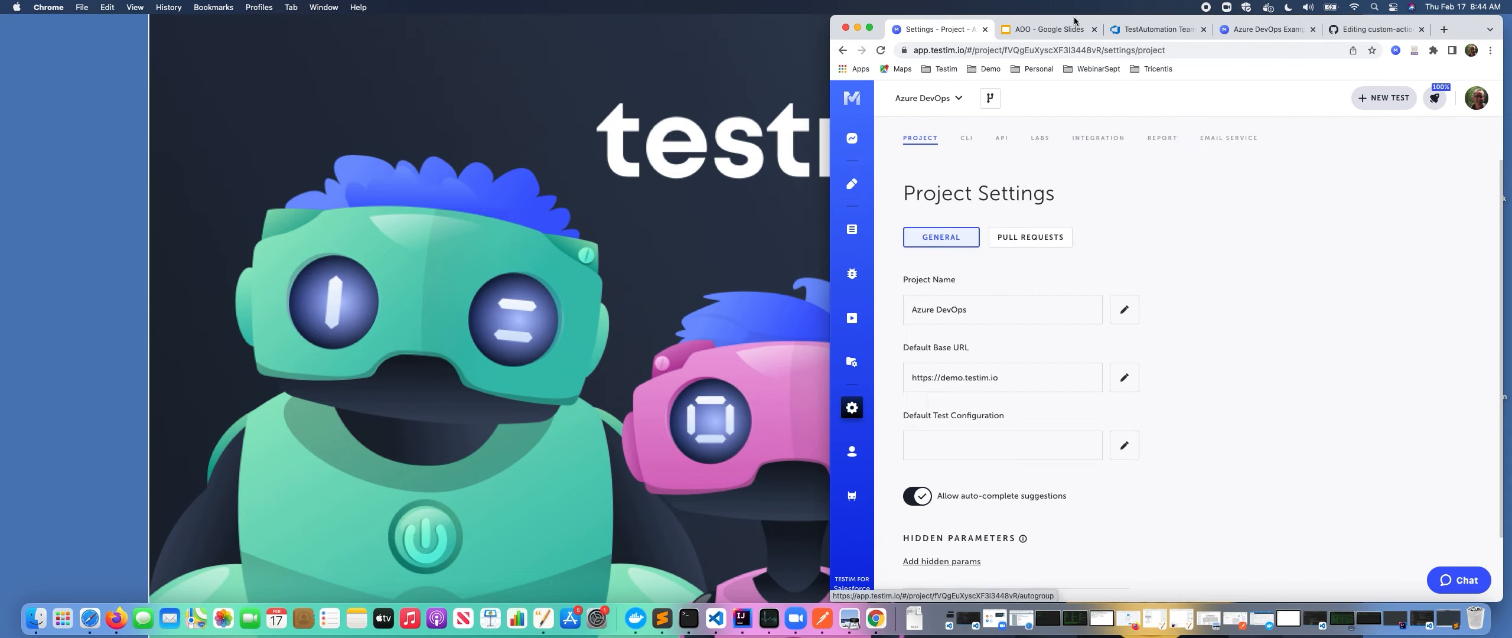
{"action": "left_click", "coordinate": [967, 137]}
{"action": "left_click", "coordinate": [973, 306]}
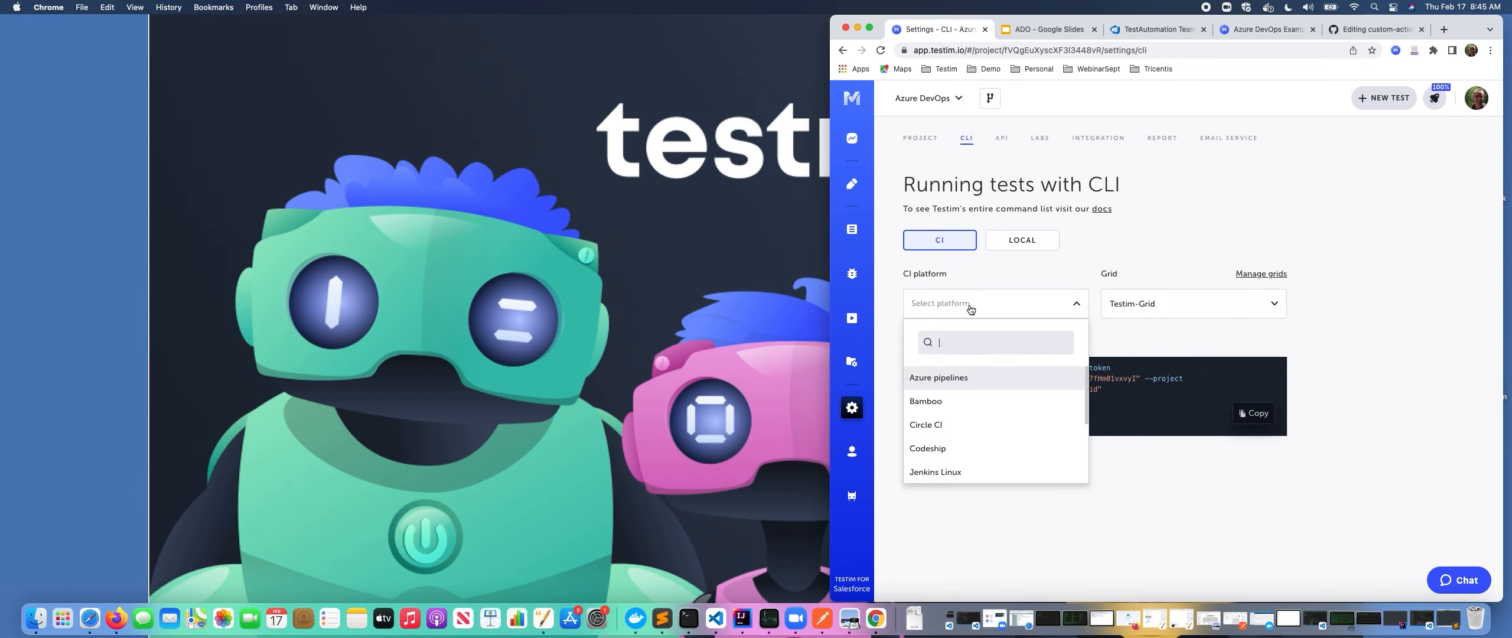
{"action": "left_click", "coordinate": [958, 380]}
{"action": "left_click", "coordinate": [958, 384]}
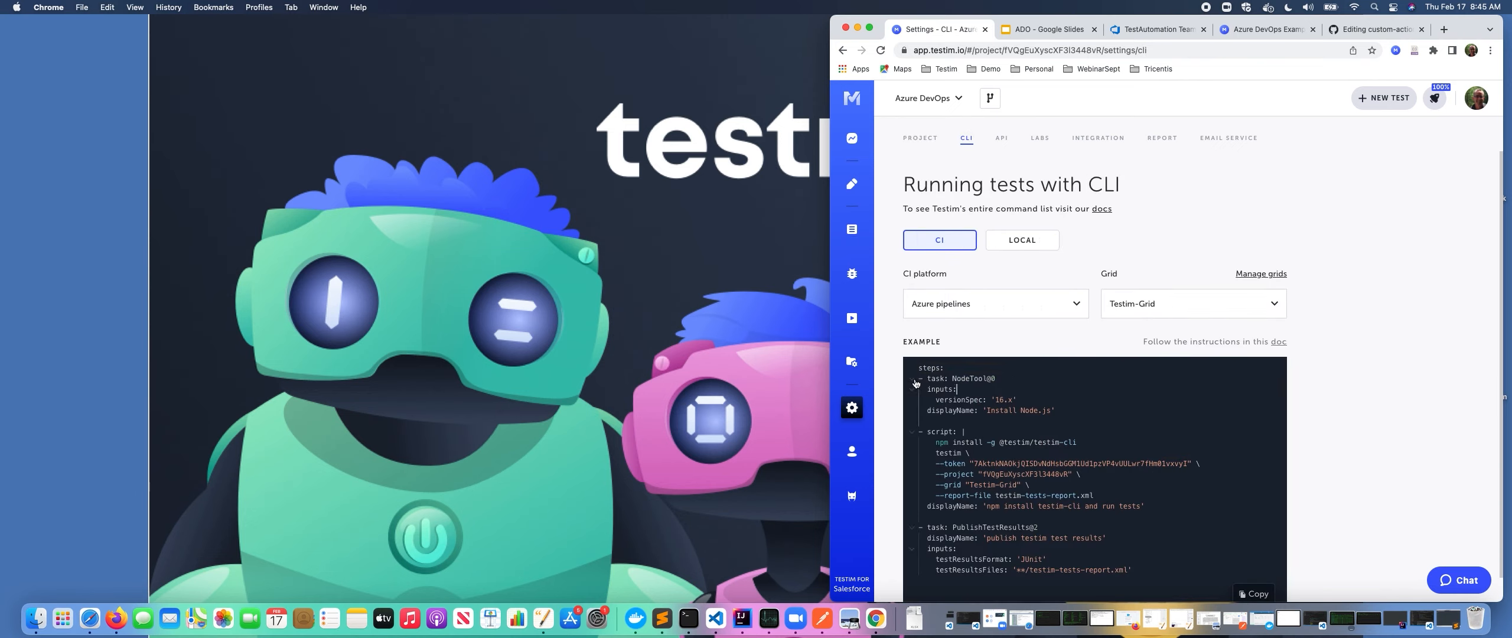
Highlight the example Azure pipeline YAML and return to the test editor.
{"action": "left_click_drag", "start_coordinate": [919, 362], "coordinate": [1140, 568]}
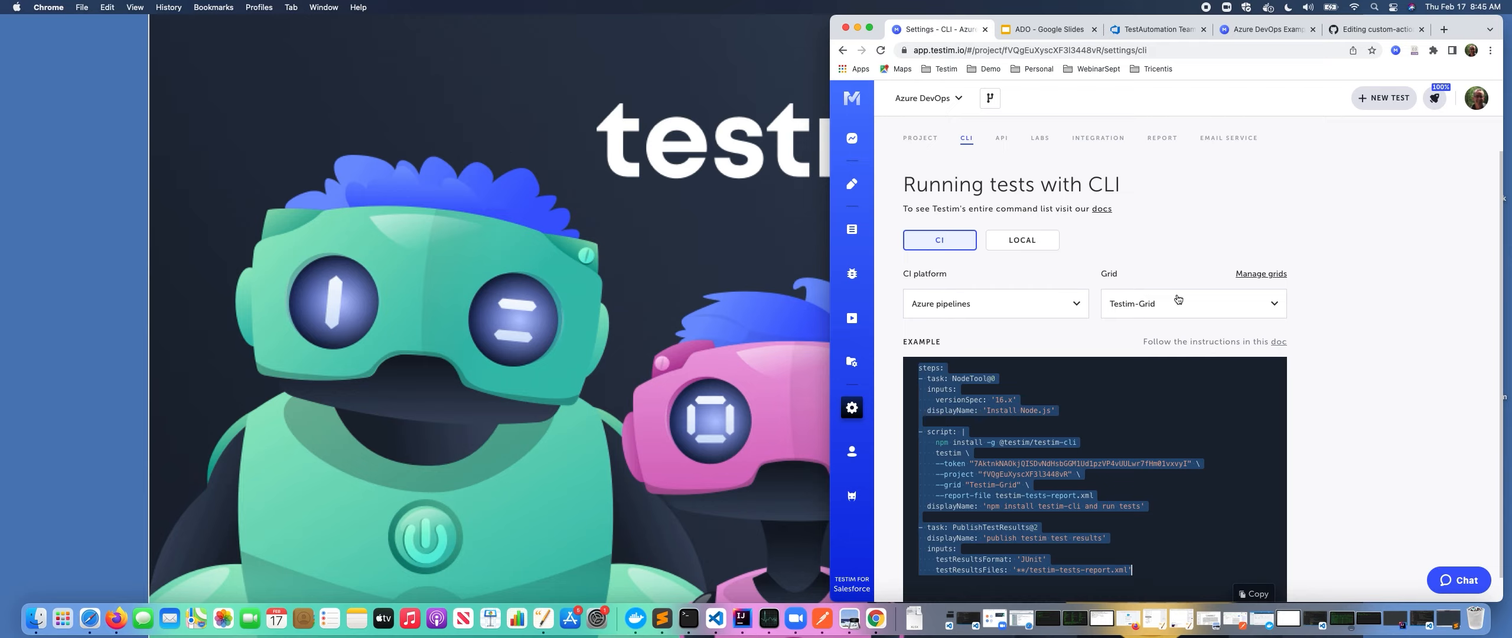
{"action": "left_click", "coordinate": [852, 184]}
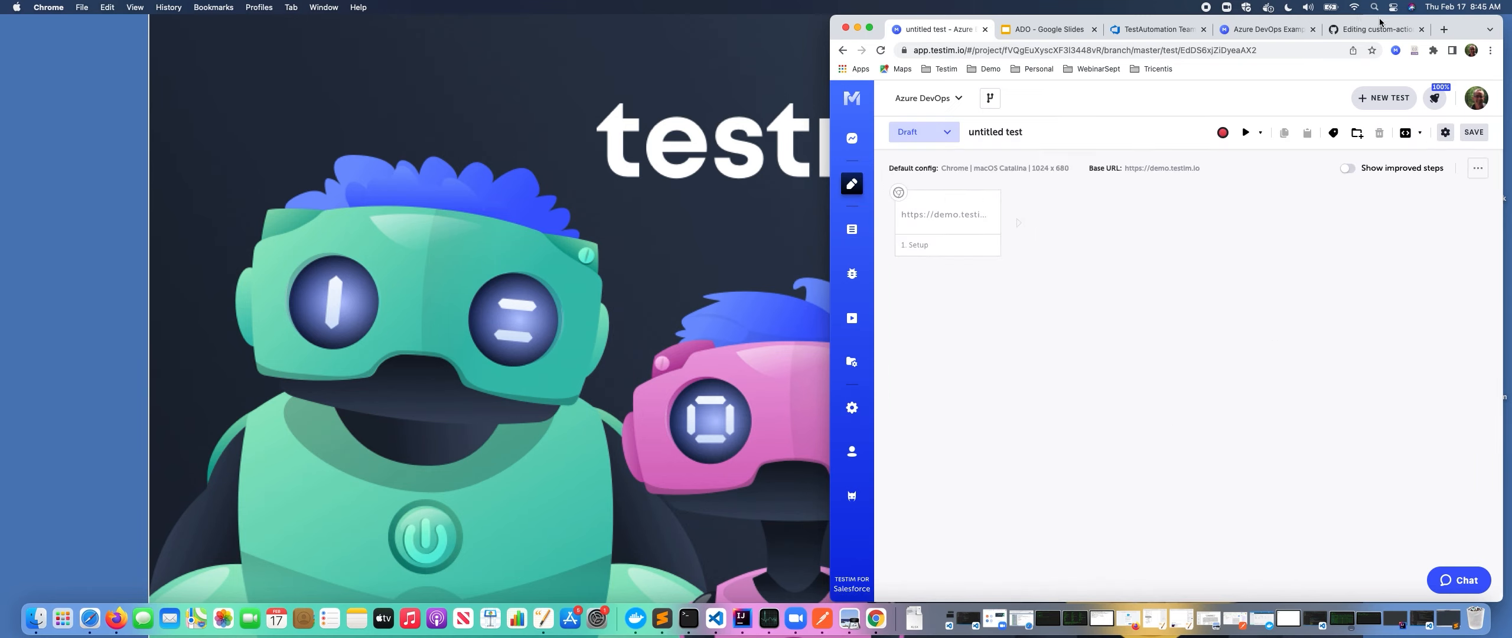
Switch to the custom-actions-examples GitHub repository and search its page for Hook functions.
{"action": "left_click", "coordinate": [1377, 30]}
{"action": "left_click", "coordinate": [1010, 199]}
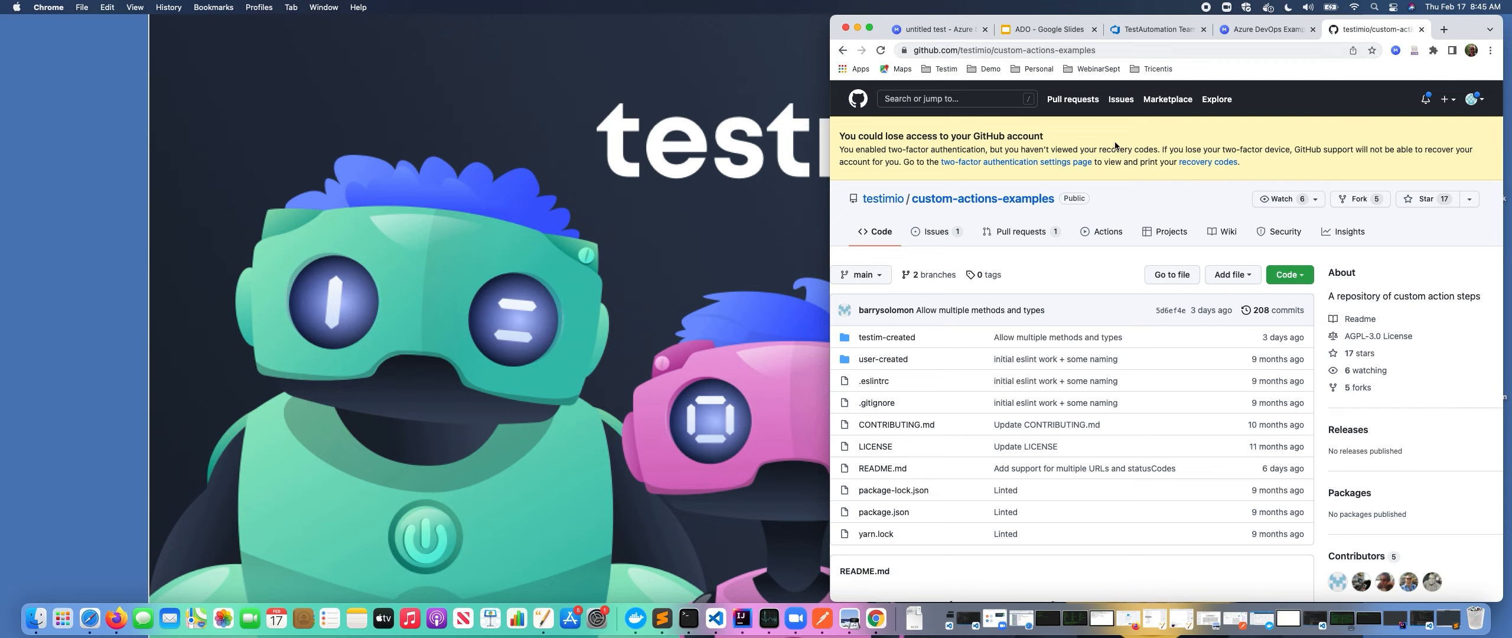
{"action": "key", "text": "super+f"}
{"action": "type", "text": "Hook"}
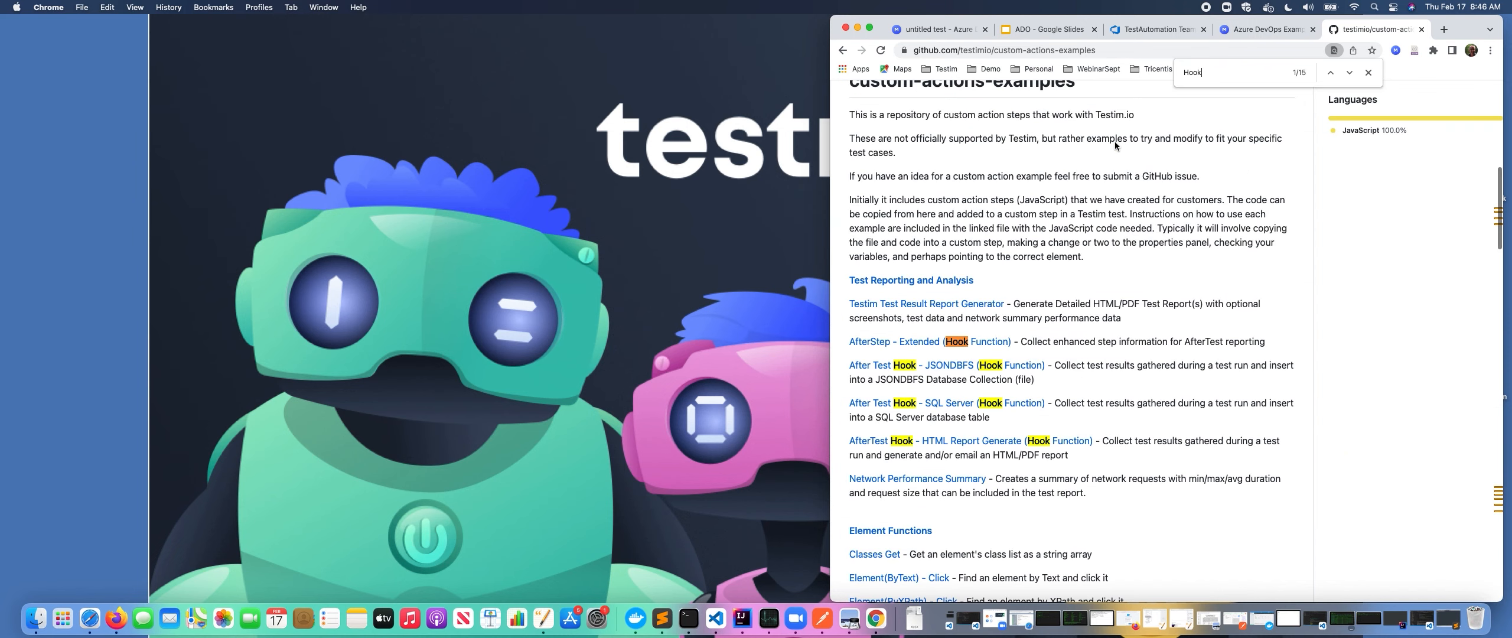
{"action": "key", "text": "Return"}
{"action": "key", "text": "Return"}
{"action": "key", "text": "Return"}
{"action": "key", "text": "Return"}
{"action": "key", "text": "Return"}
{"action": "key", "text": "Return"}
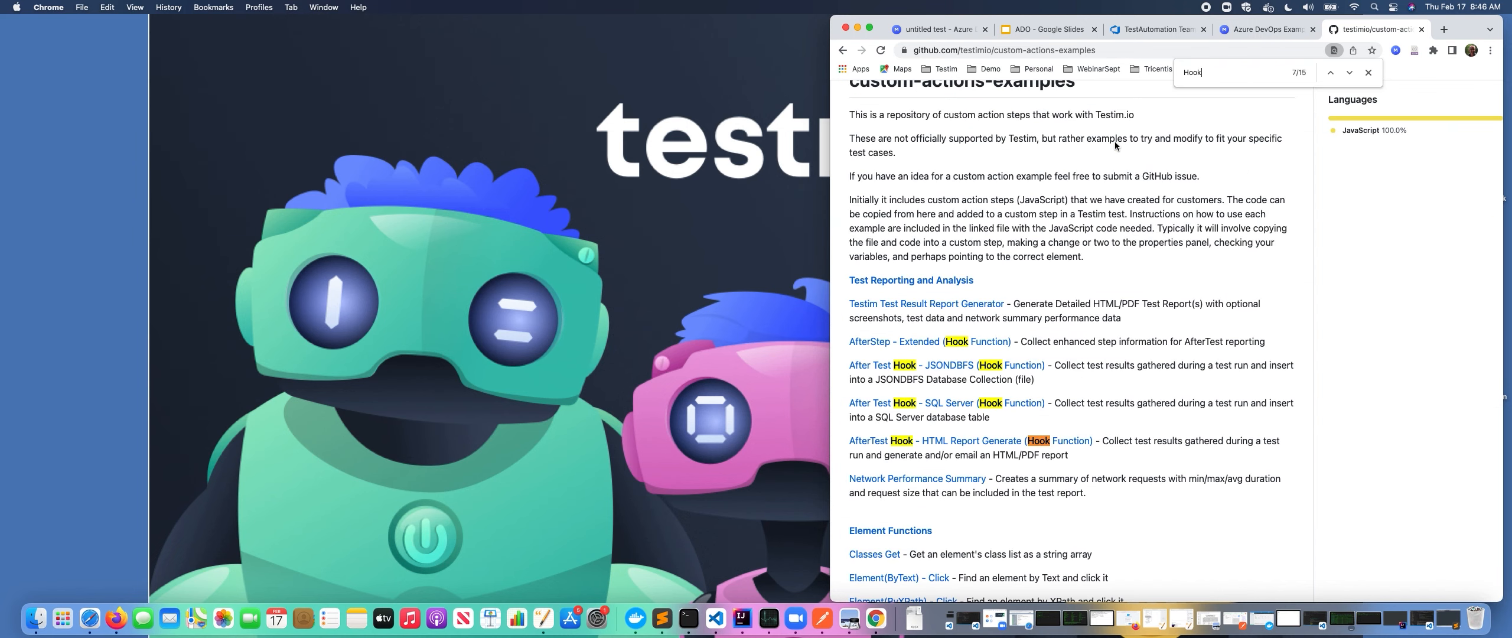
{"action": "key", "text": "Return"}
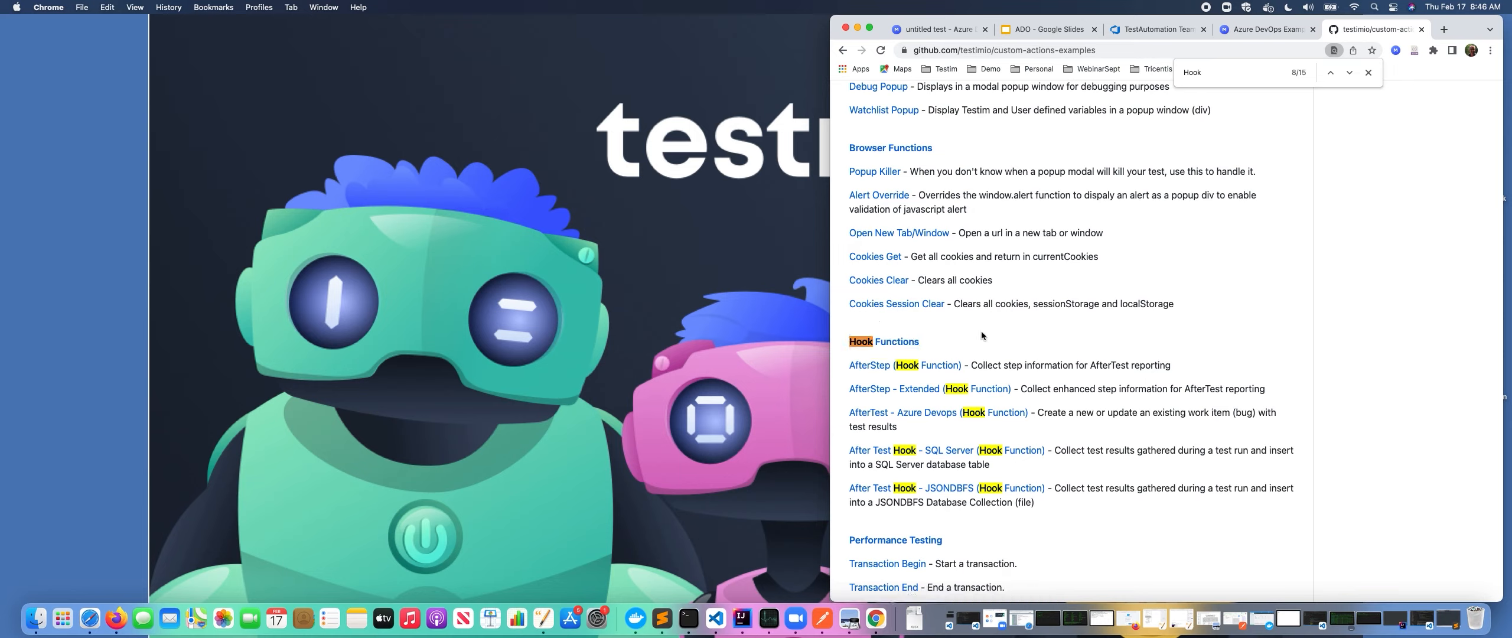
Open the AfterStep - Extended hook file in edit mode and copy its entire code.
{"action": "left_click", "coordinate": [930, 391]}
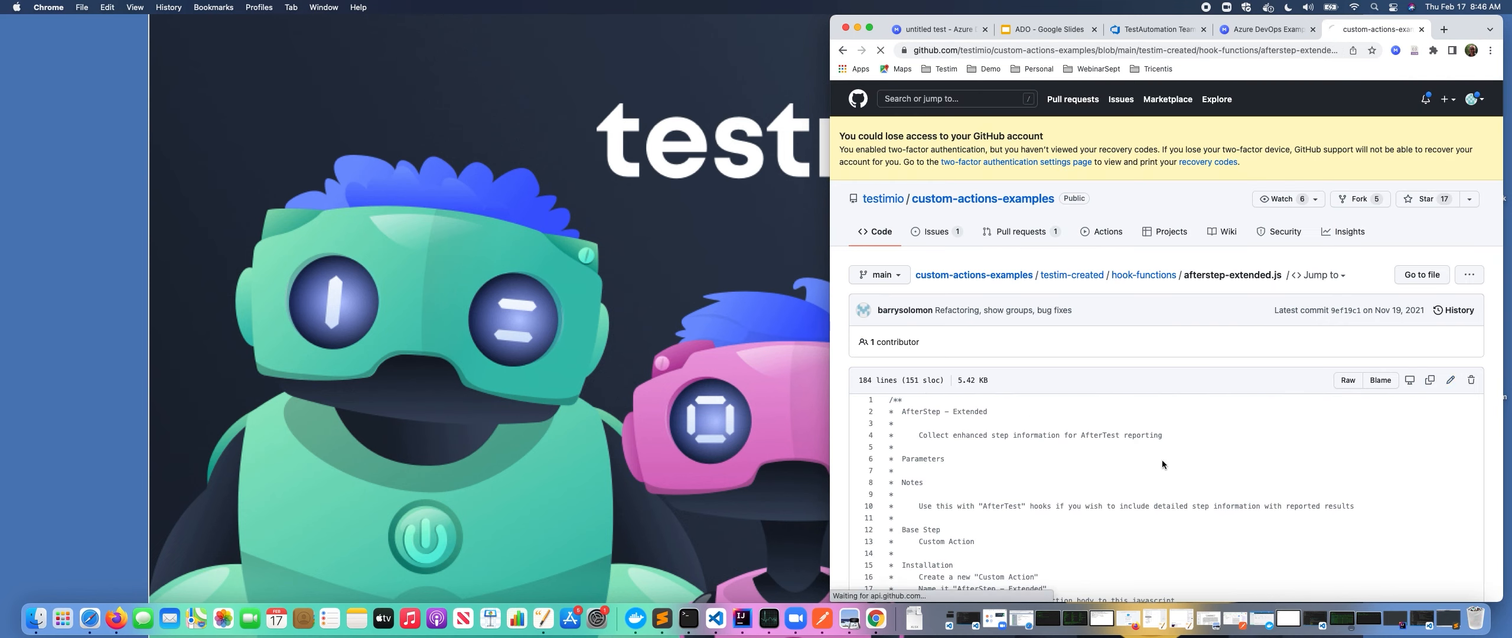
{"action": "key", "text": "e"}
{"action": "left_click", "coordinate": [1053, 460]}
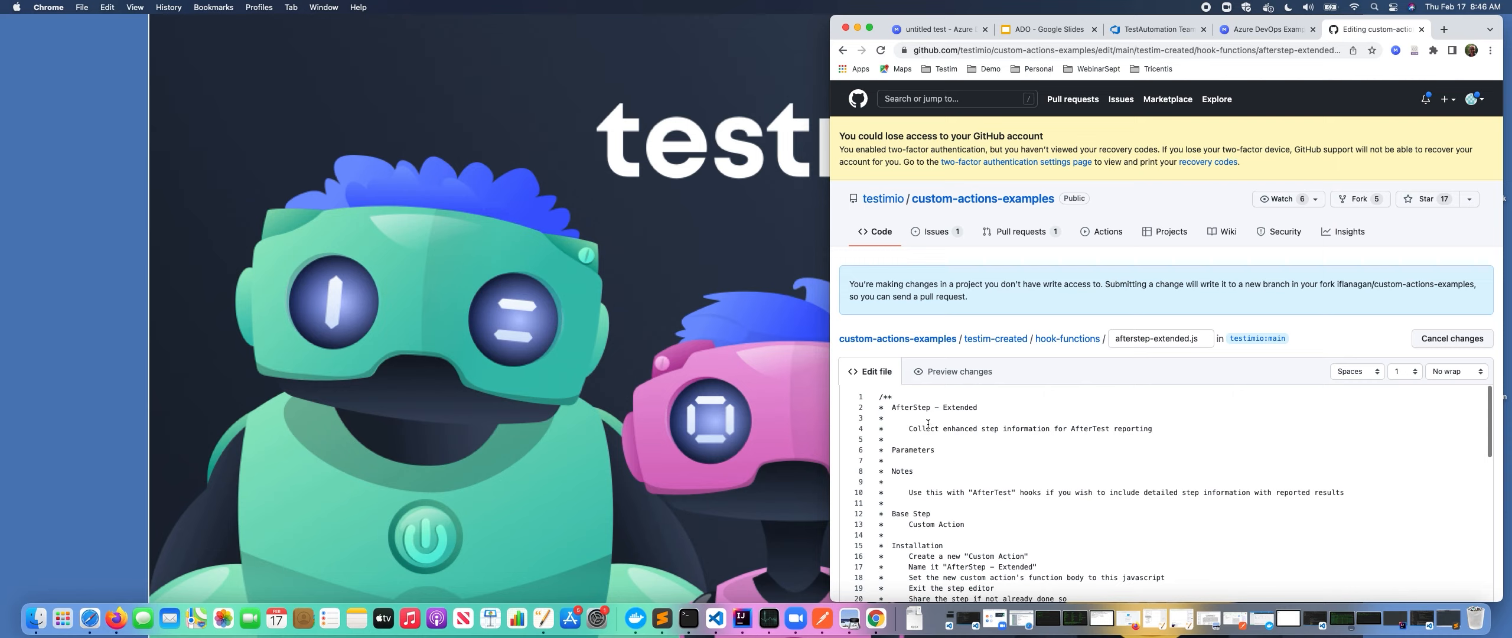
{"action": "left_click_drag", "start_coordinate": [891, 399], "coordinate": [902, 443]}
{"action": "left_click", "coordinate": [941, 459]}
{"action": "left_click", "coordinate": [983, 462]}
{"action": "scroll", "coordinate": [987, 463], "scroll_direction": "down", "scroll_amount": 2}
{"action": "left_click", "coordinate": [965, 456]}
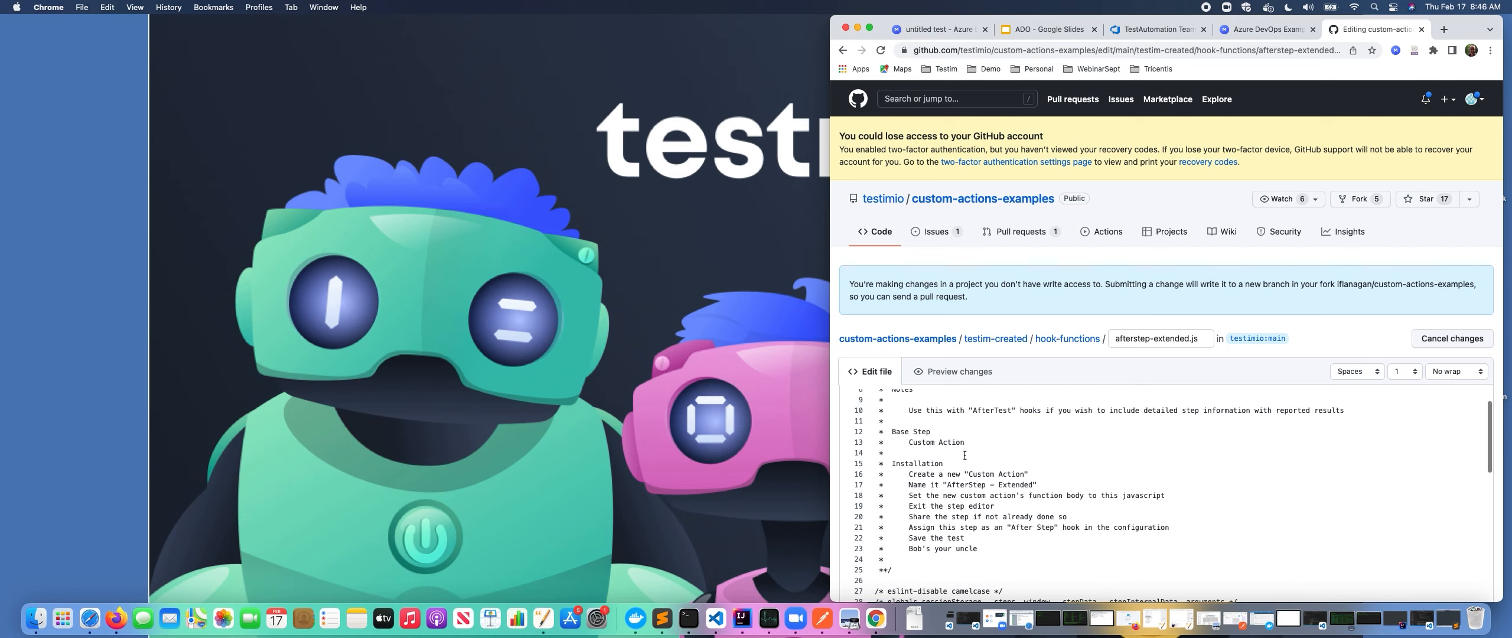
{"action": "key", "text": "super+a"}
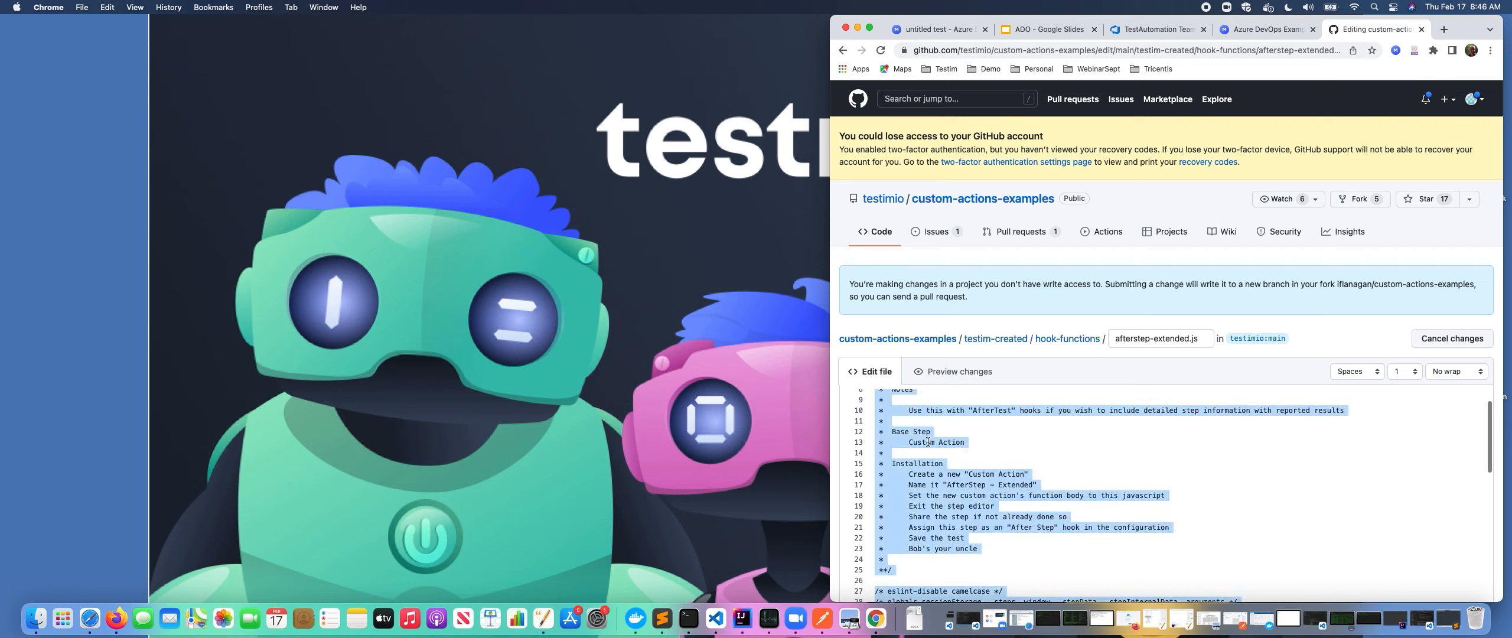
{"action": "right_click", "coordinate": [928, 442]}
{"action": "left_click", "coordinate": [954, 447]}
In the test, add a new shared custom action step named AfterStep.
{"action": "left_click", "coordinate": [939, 29]}
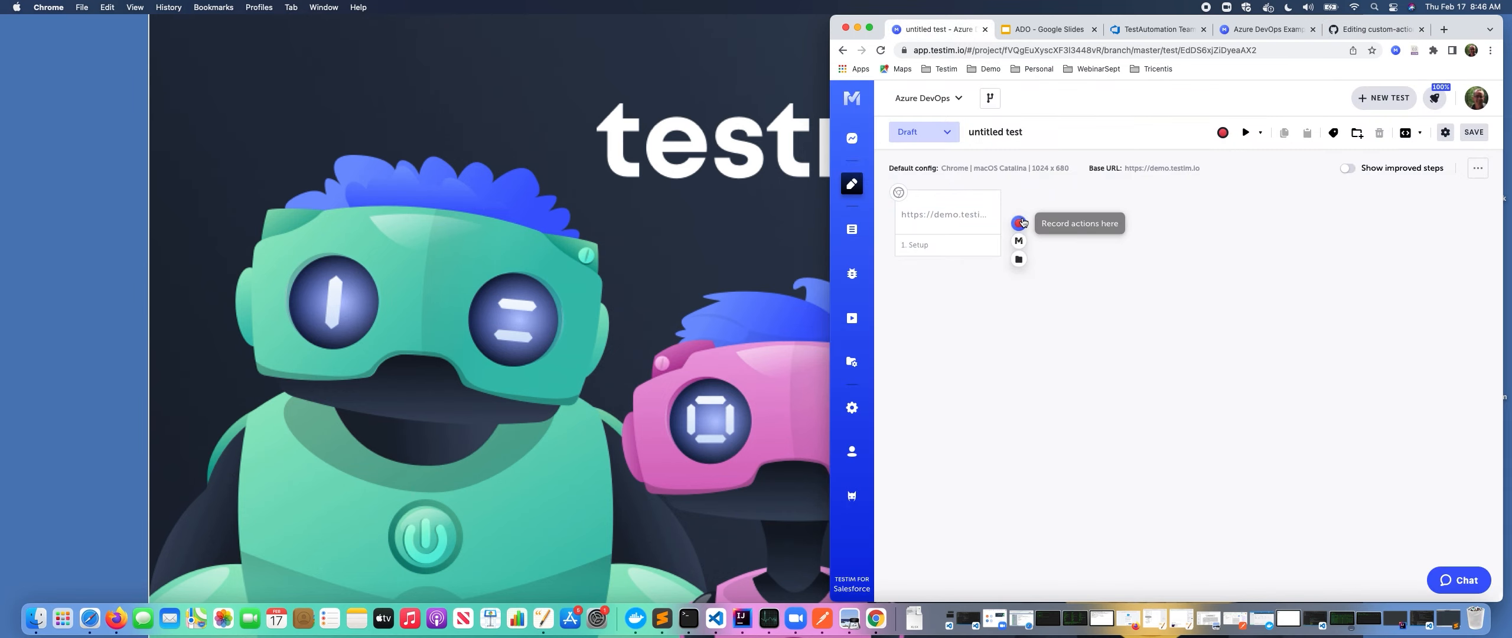
{"action": "left_click", "coordinate": [1018, 240]}
{"action": "left_click", "coordinate": [979, 402]}
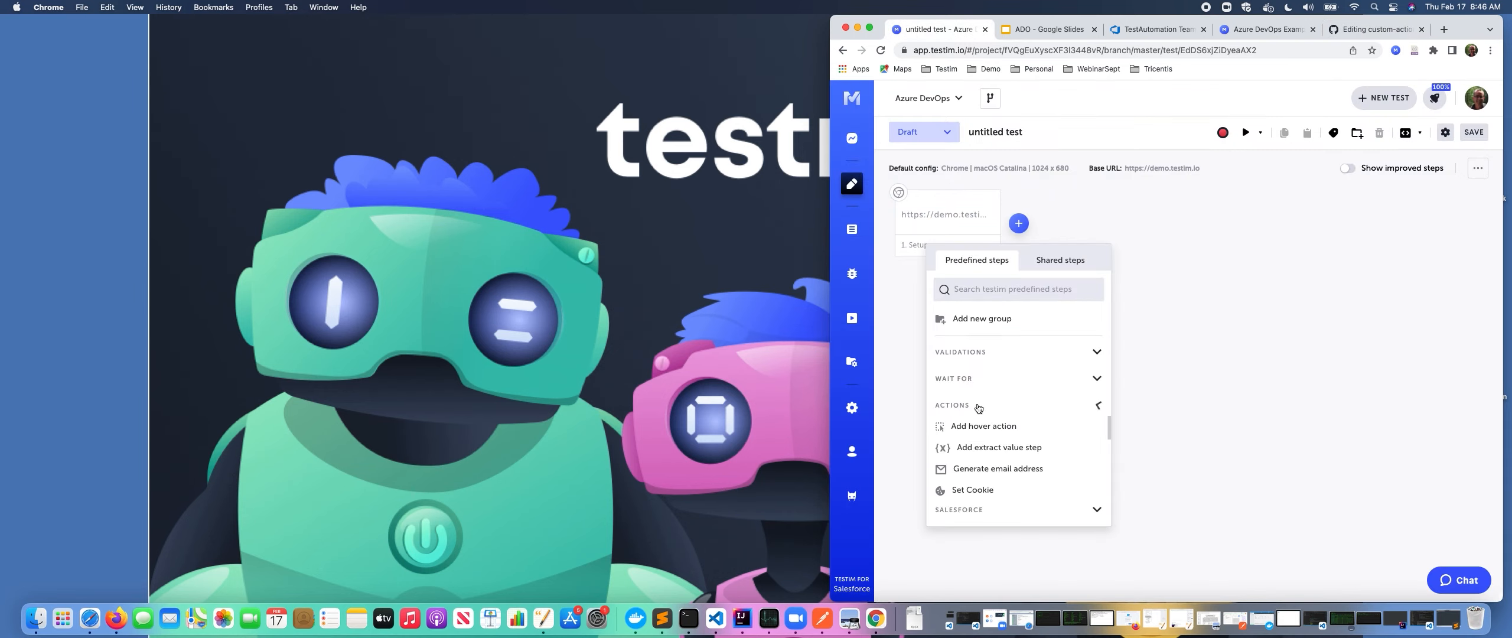
{"action": "scroll", "coordinate": [990, 461], "scroll_direction": "down", "scroll_amount": 3}
{"action": "left_click", "coordinate": [991, 468]}
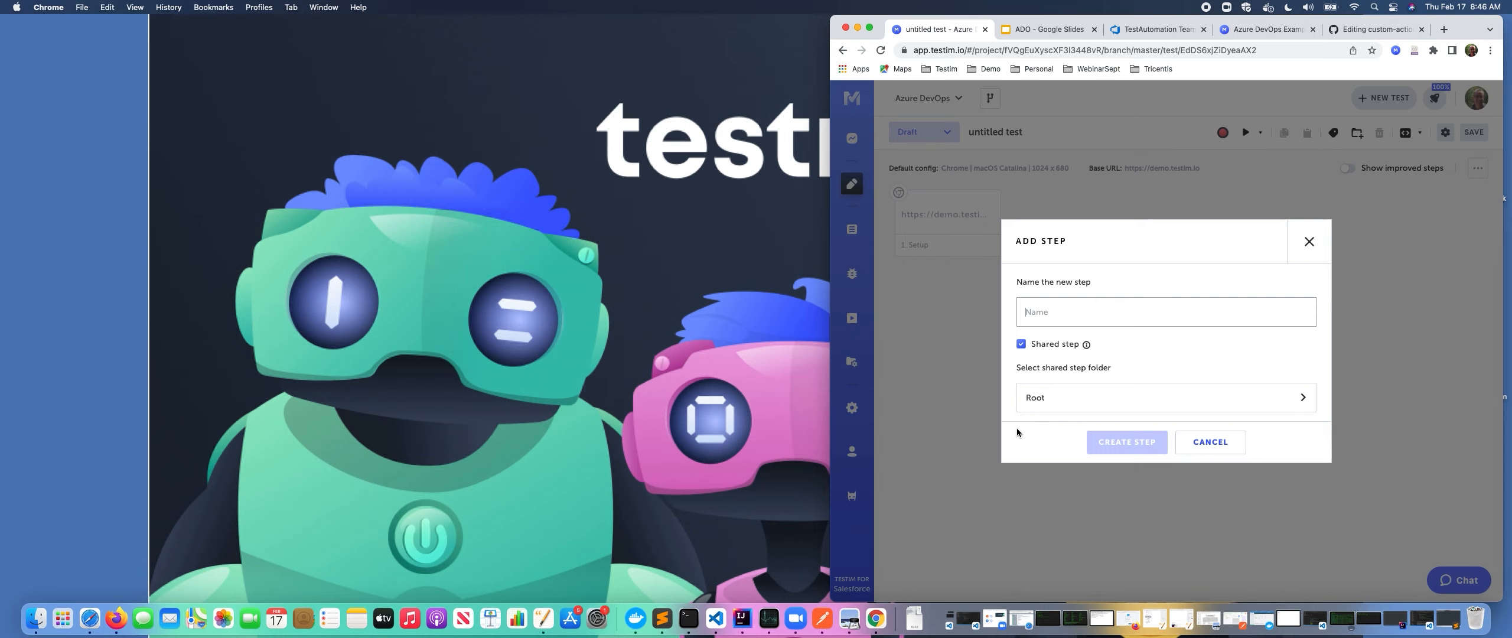
{"action": "type", "text": "AfterStep"}
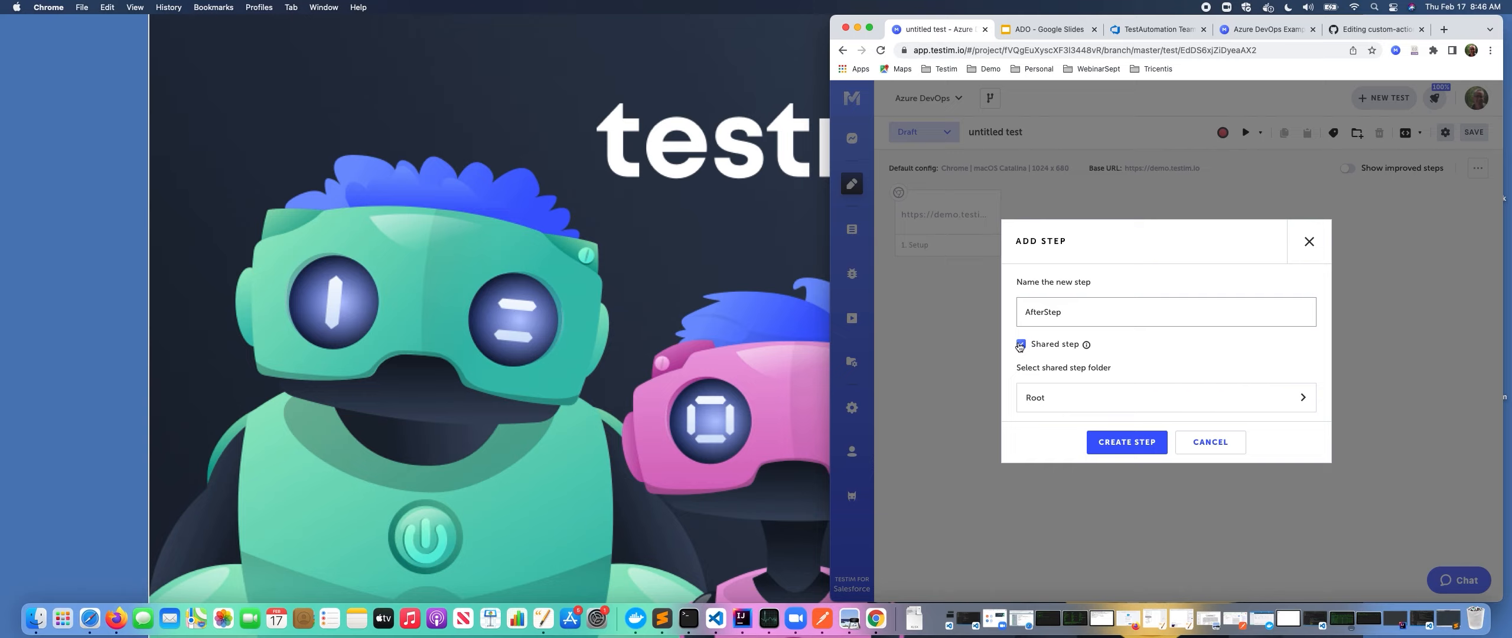
{"action": "left_click", "coordinate": [1122, 444]}
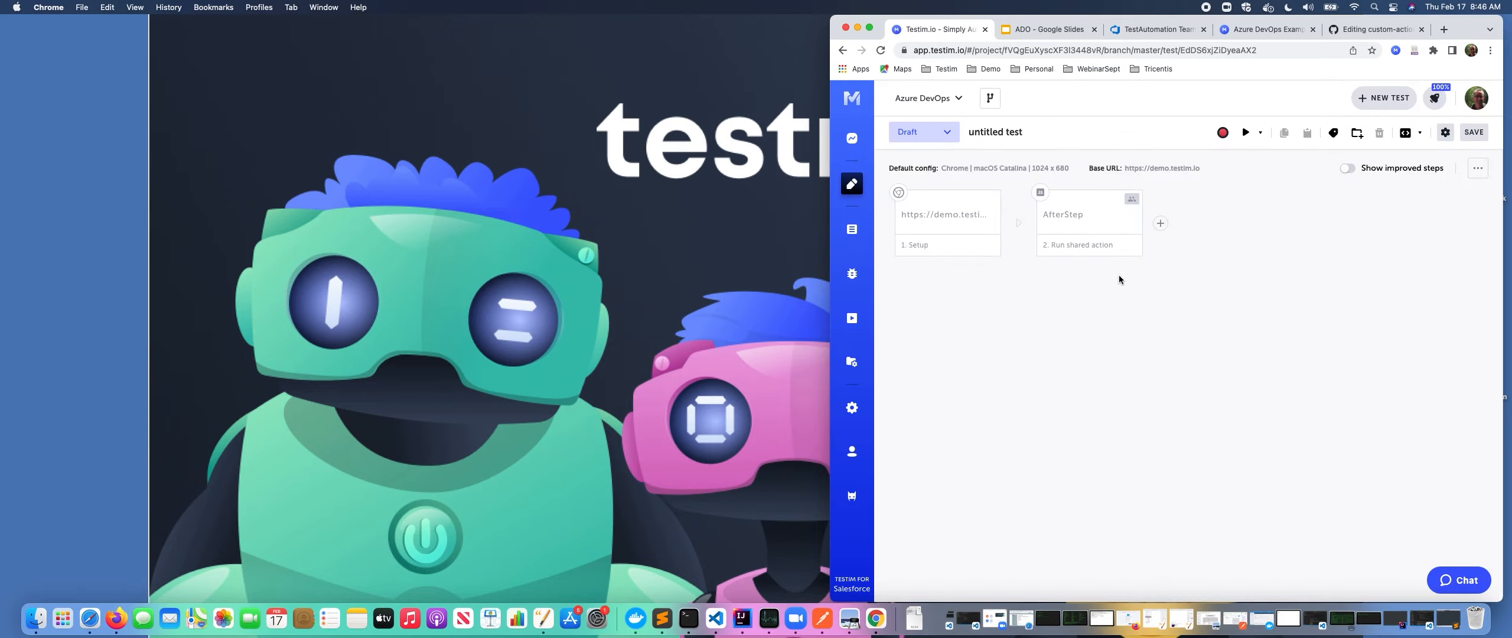
Paste the copied code as the AfterStep function body and return to the test.
{"action": "key", "text": "super+v"}
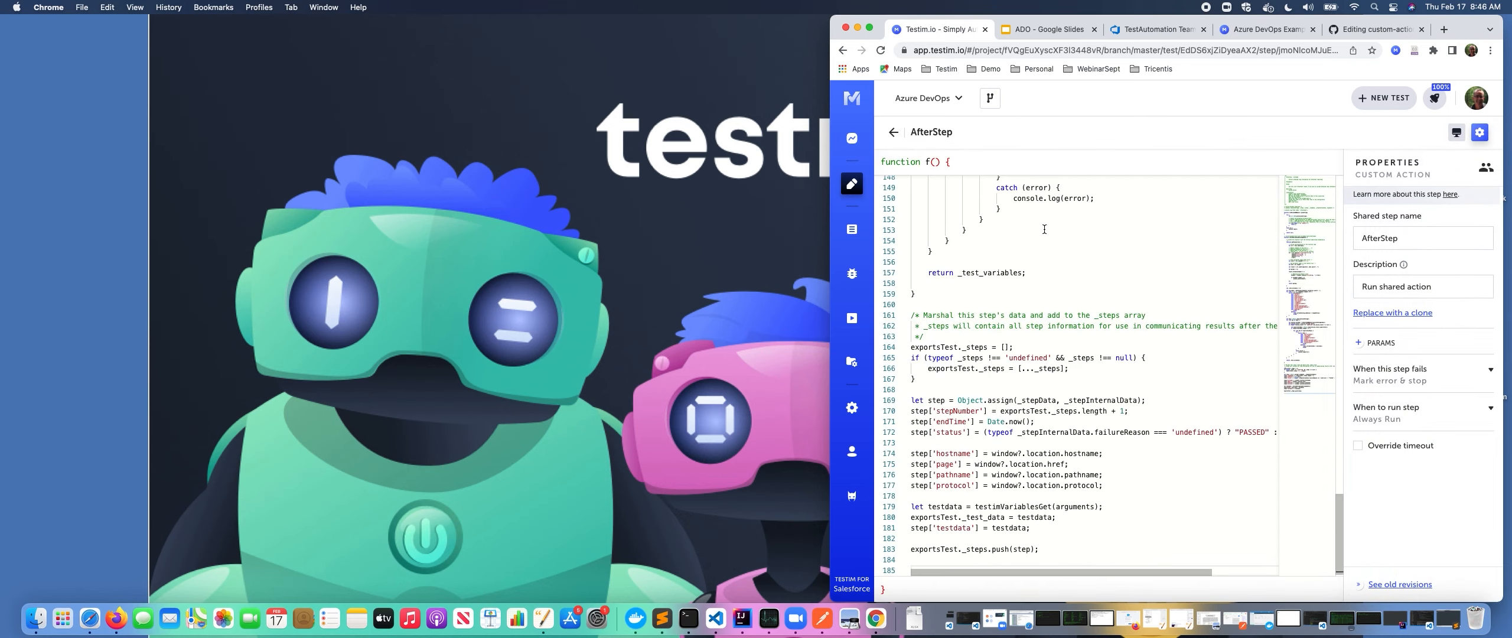
{"action": "left_click", "coordinate": [891, 133]}
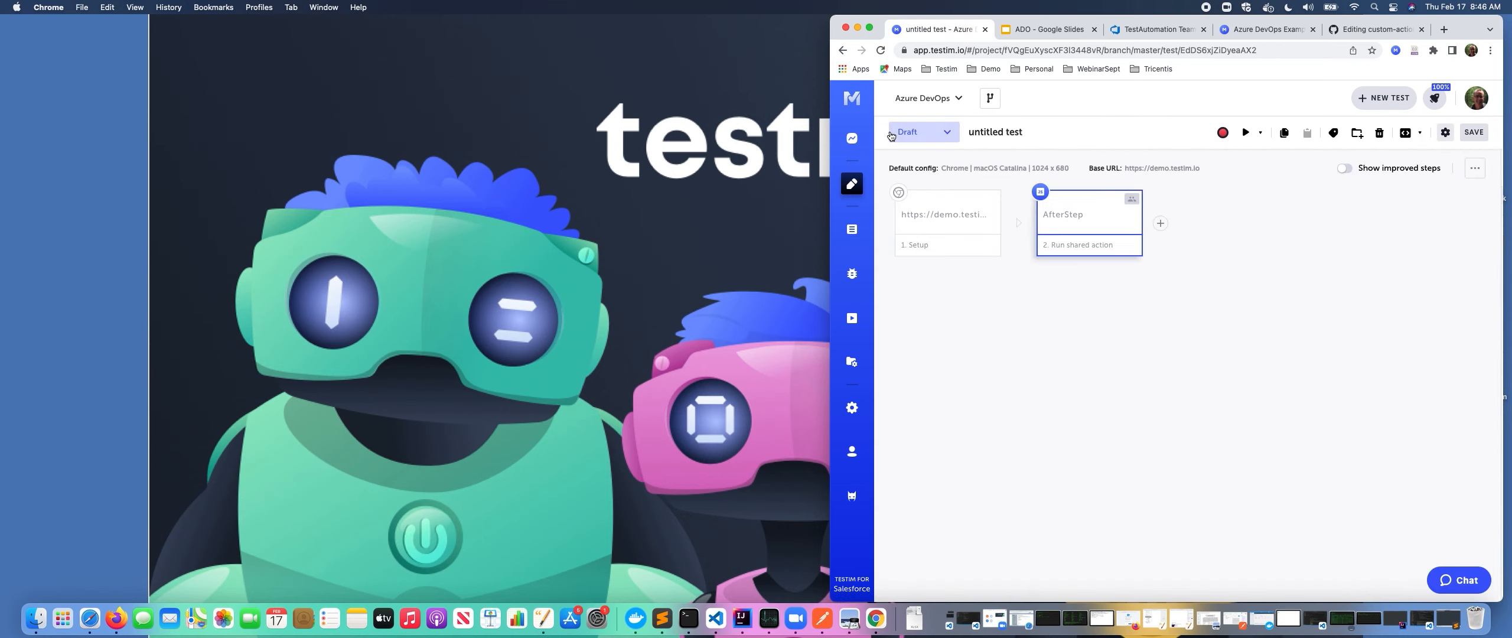
Open aftertest-azure-devops.js from the hook-functions folder in the GitHub repository.
{"action": "left_click", "coordinate": [1377, 29]}
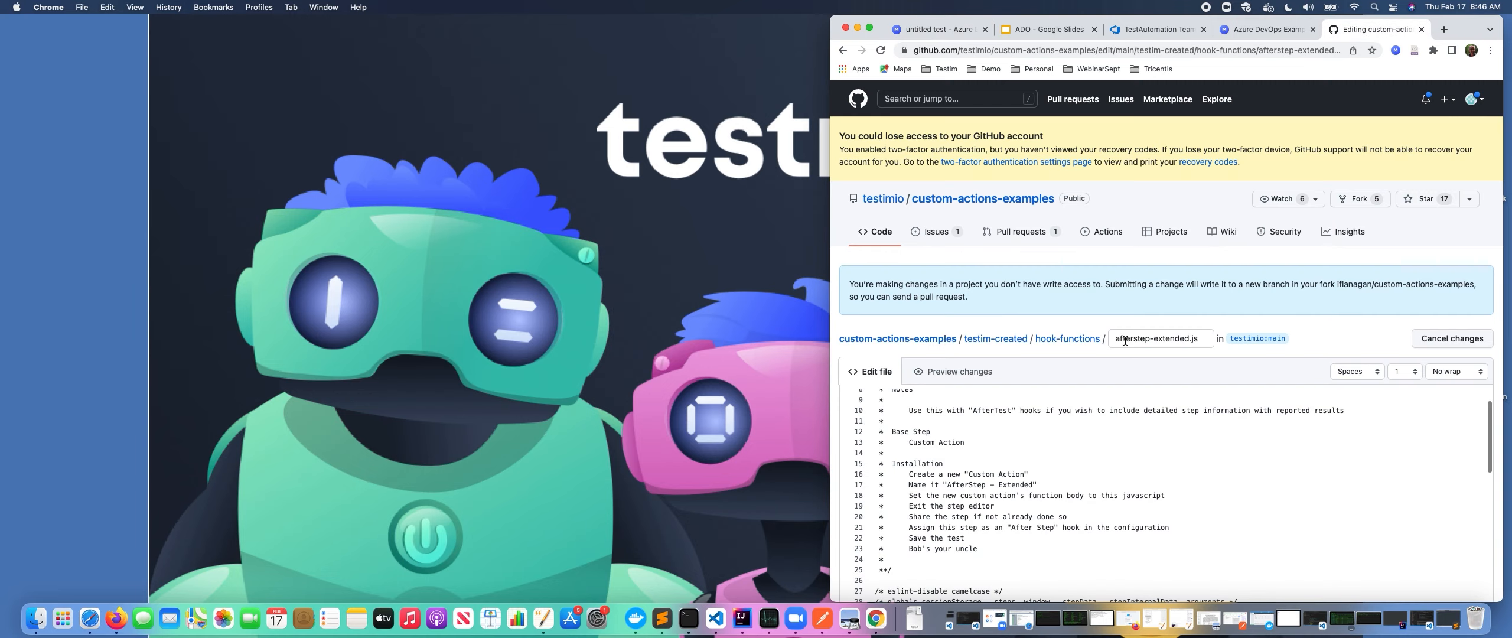
{"action": "left_click", "coordinate": [1081, 343]}
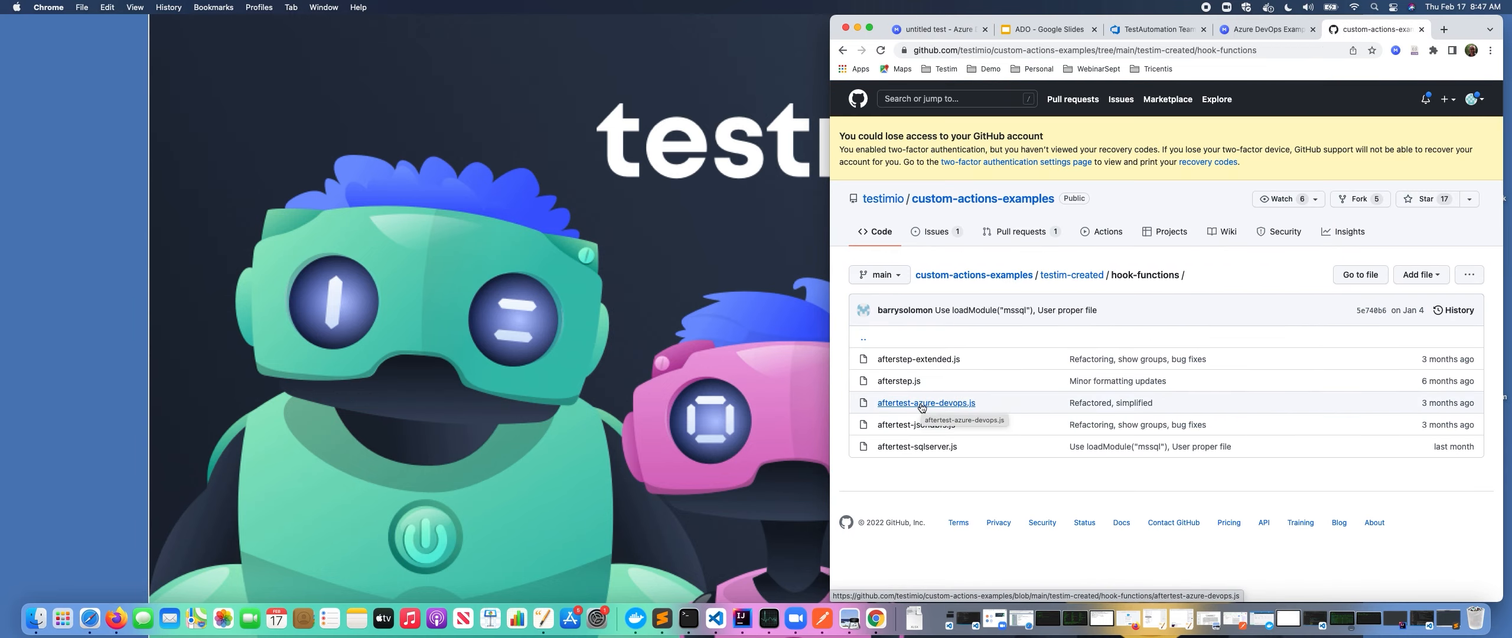
{"action": "left_click", "coordinate": [922, 404]}
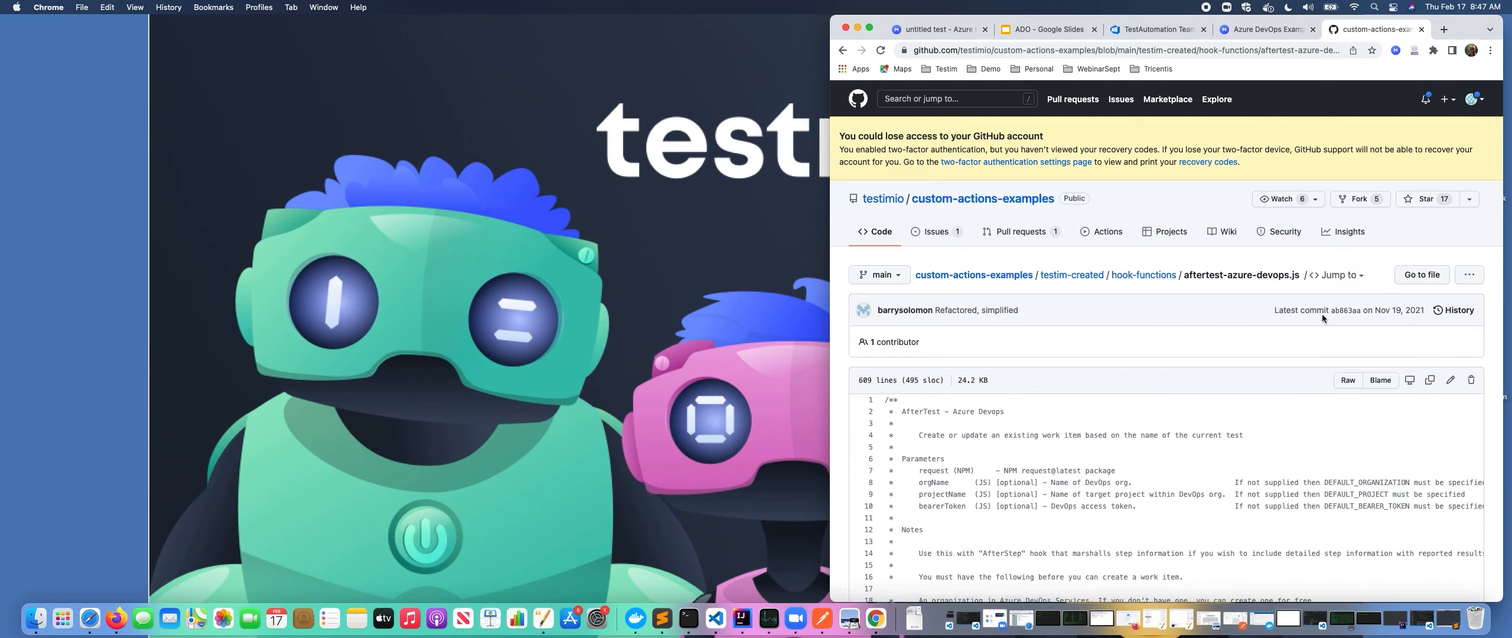
Open the file for editing and review its header parameters and installation instructions.
{"action": "left_click", "coordinate": [1450, 380]}
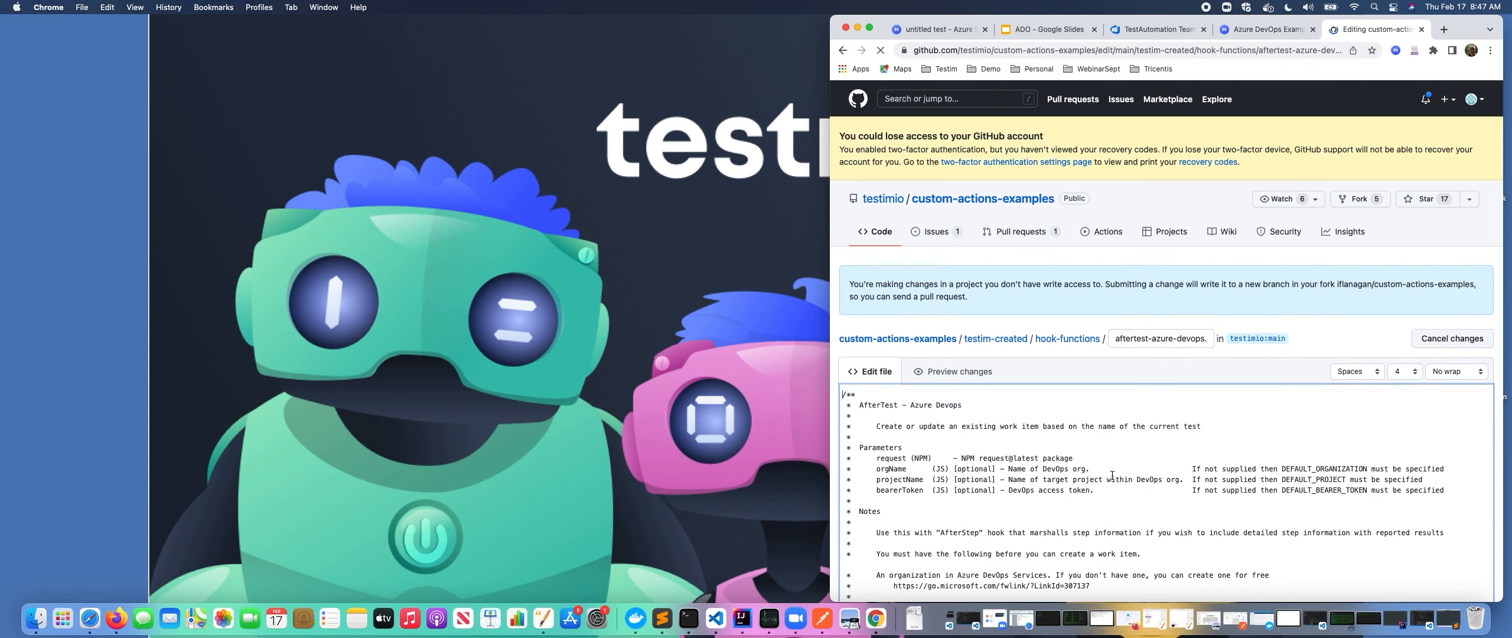
{"action": "scroll", "coordinate": [1116, 484], "scroll_direction": "down", "scroll_amount": 8}
{"action": "scroll", "coordinate": [1112, 474], "scroll_direction": "down", "scroll_amount": 5}
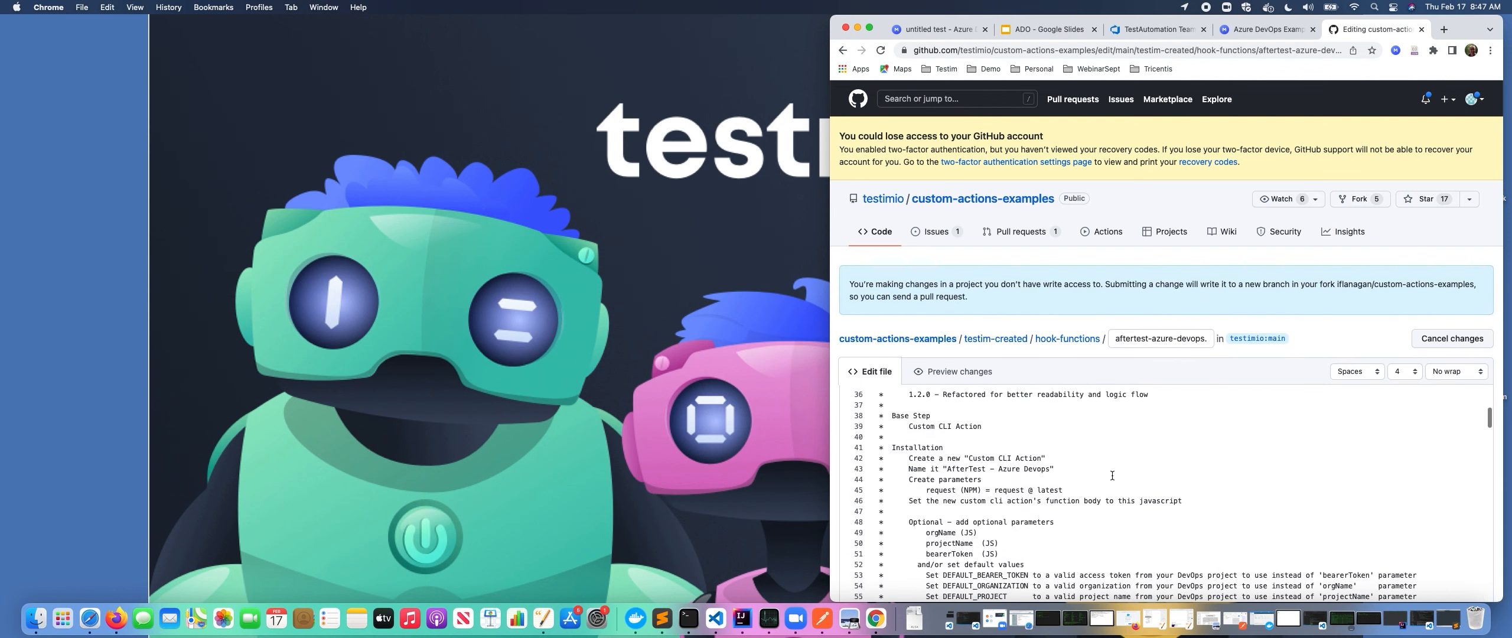
{"action": "left_click_drag", "start_coordinate": [973, 431], "coordinate": [898, 432]}
{"action": "scroll", "coordinate": [977, 436], "scroll_direction": "up", "scroll_amount": 1}
{"action": "scroll", "coordinate": [977, 436], "scroll_direction": "up", "scroll_amount": 10}
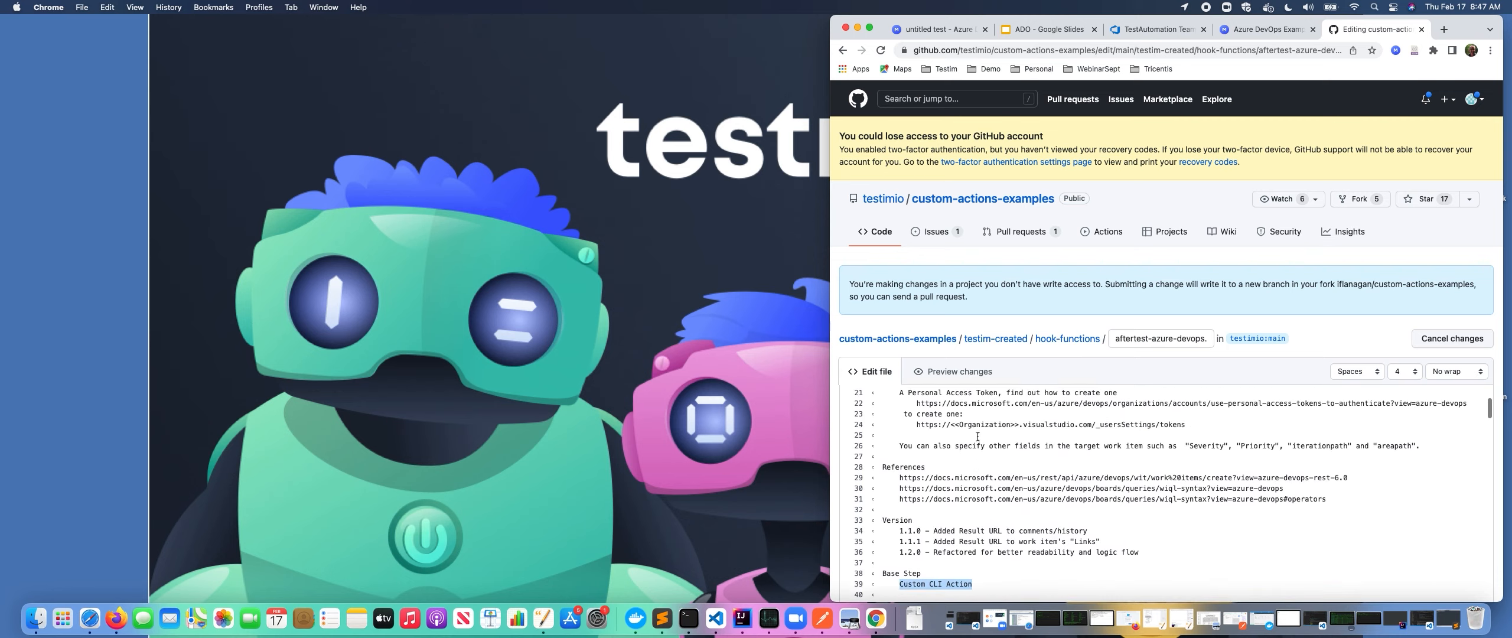
{"action": "scroll", "coordinate": [977, 435], "scroll_direction": "up", "scroll_amount": 2}
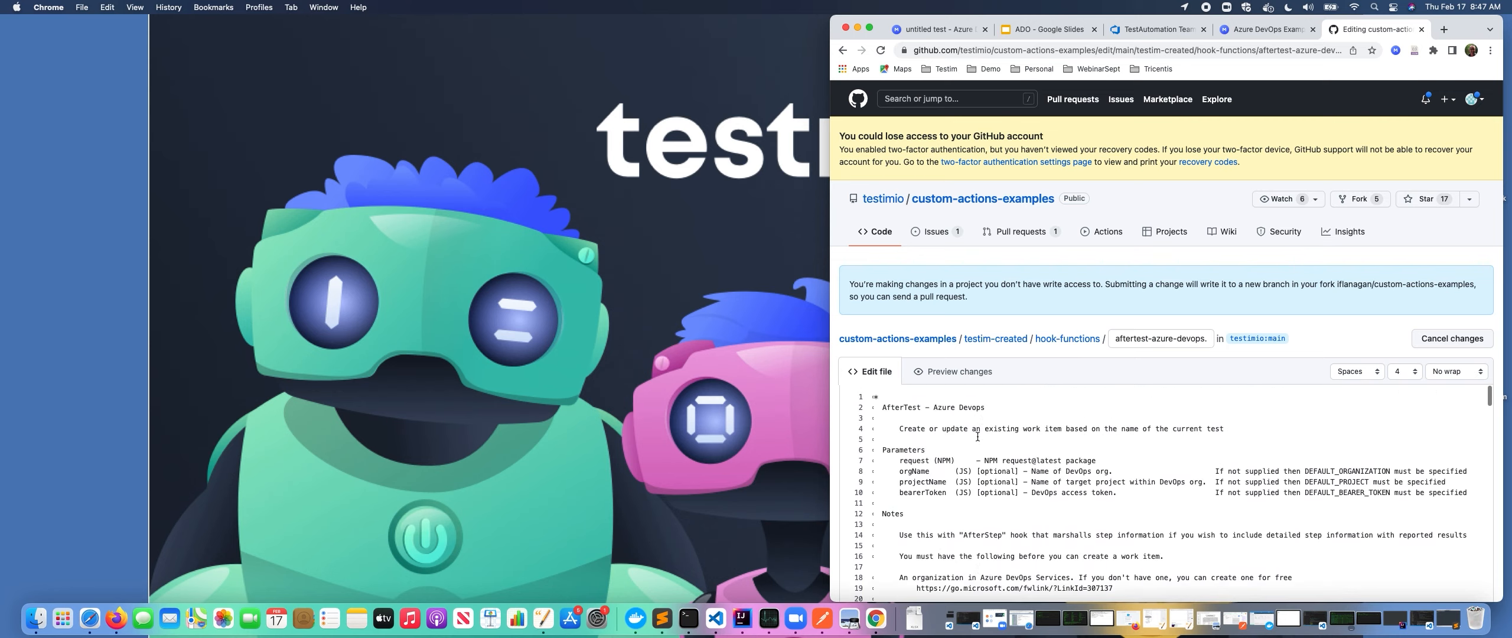
{"action": "scroll", "coordinate": [978, 436], "scroll_direction": "down", "scroll_amount": 1}
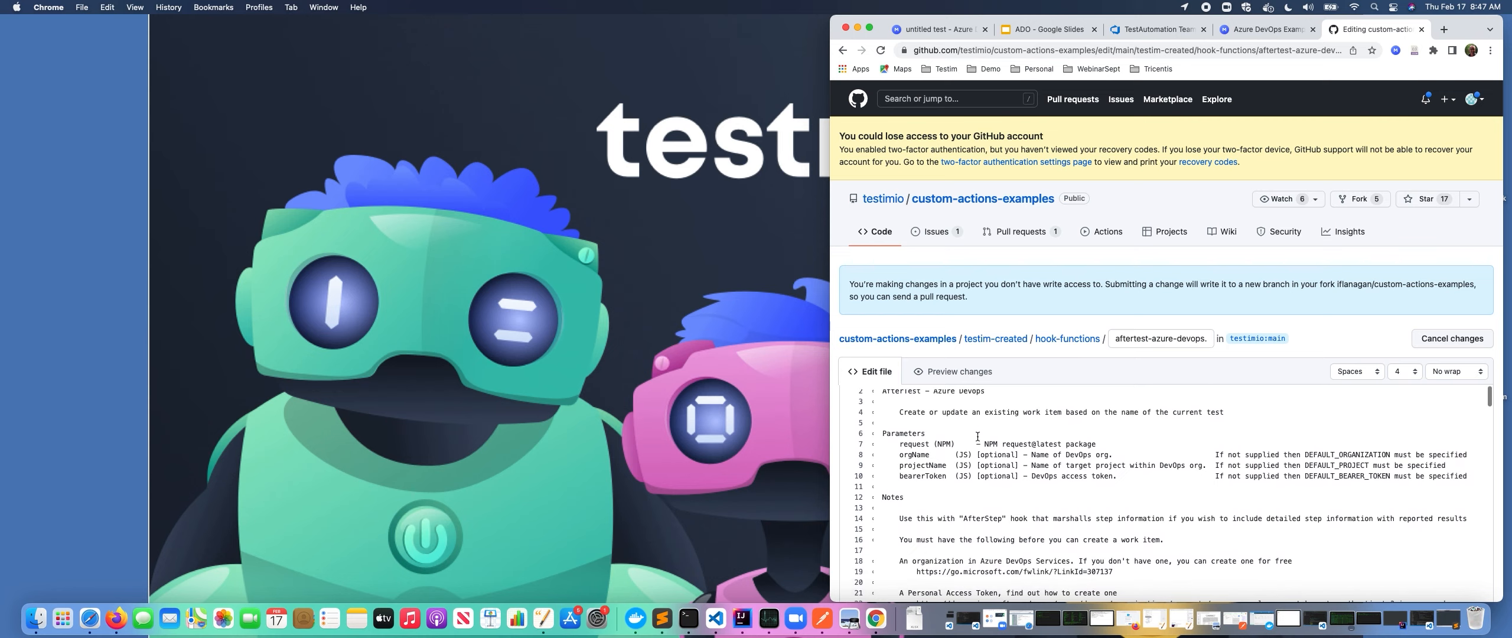
{"action": "left_click_drag", "start_coordinate": [875, 434], "coordinate": [984, 486]}
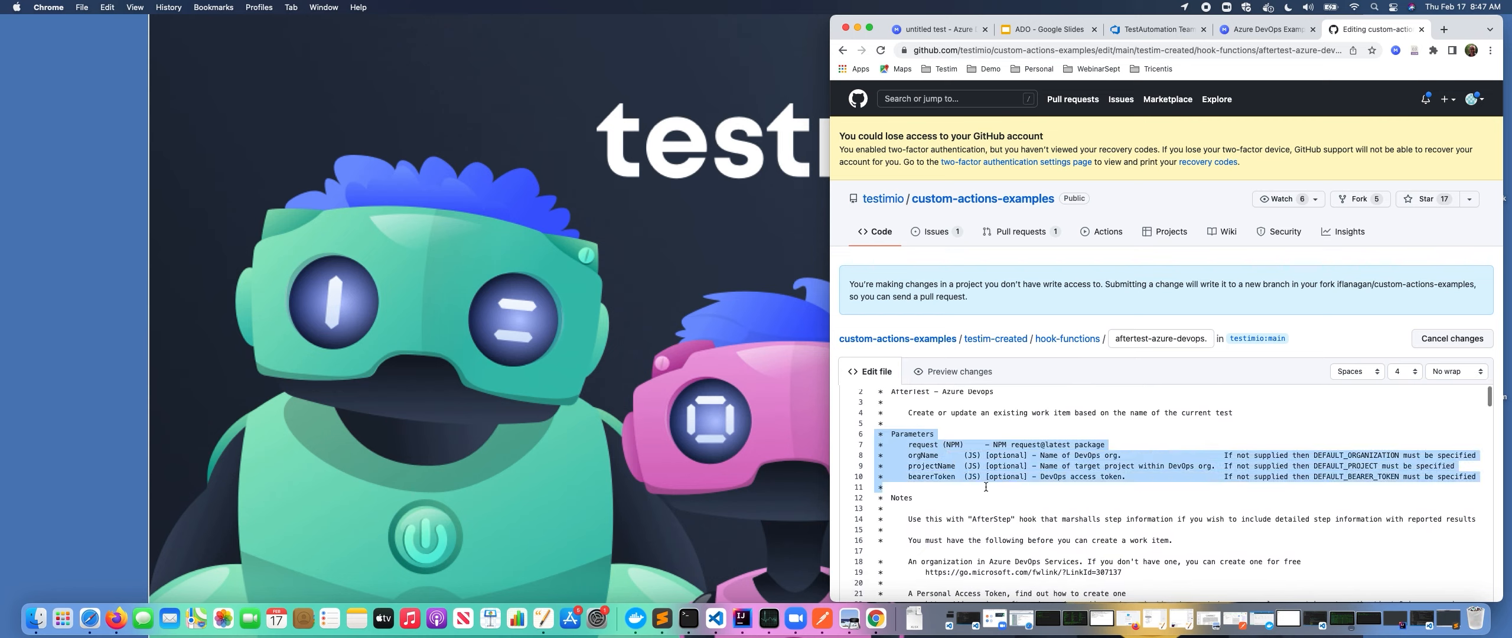
{"action": "left_click", "coordinate": [1016, 486]}
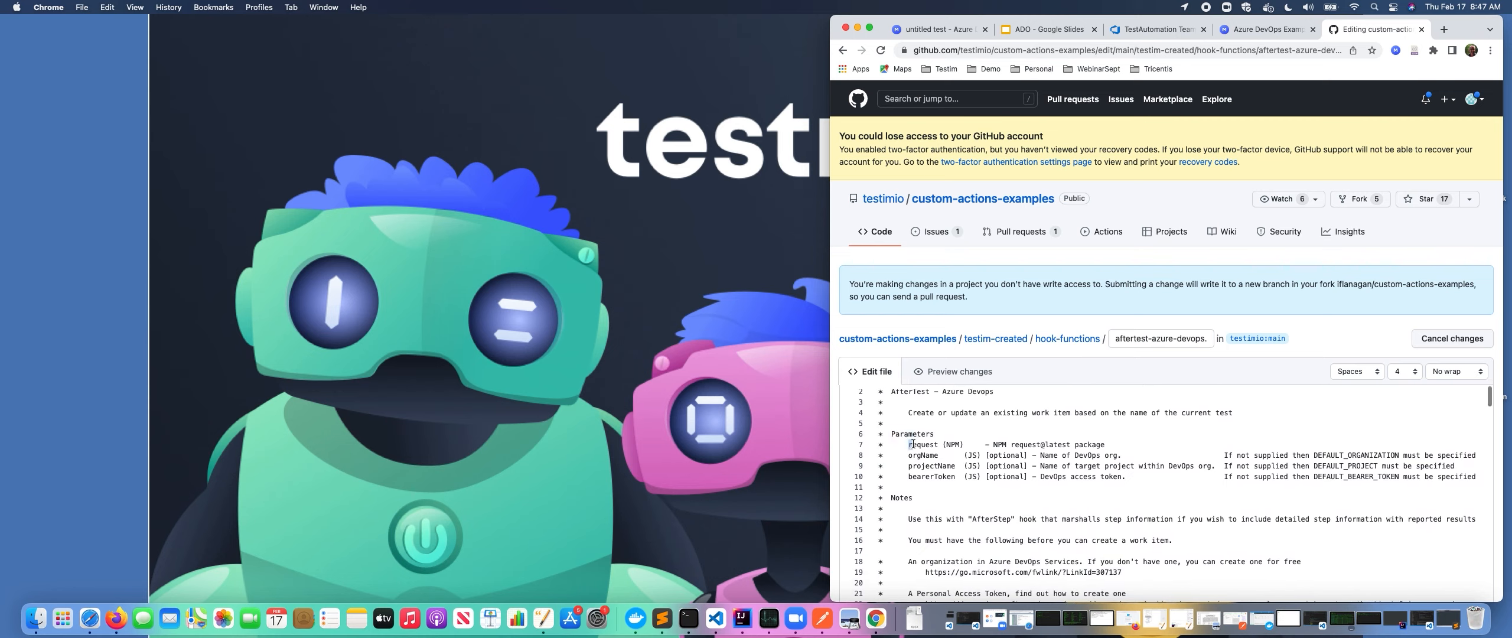
{"action": "left_click", "coordinate": [967, 444]}
{"action": "left_click_drag", "start_coordinate": [985, 444], "coordinate": [1015, 437]}
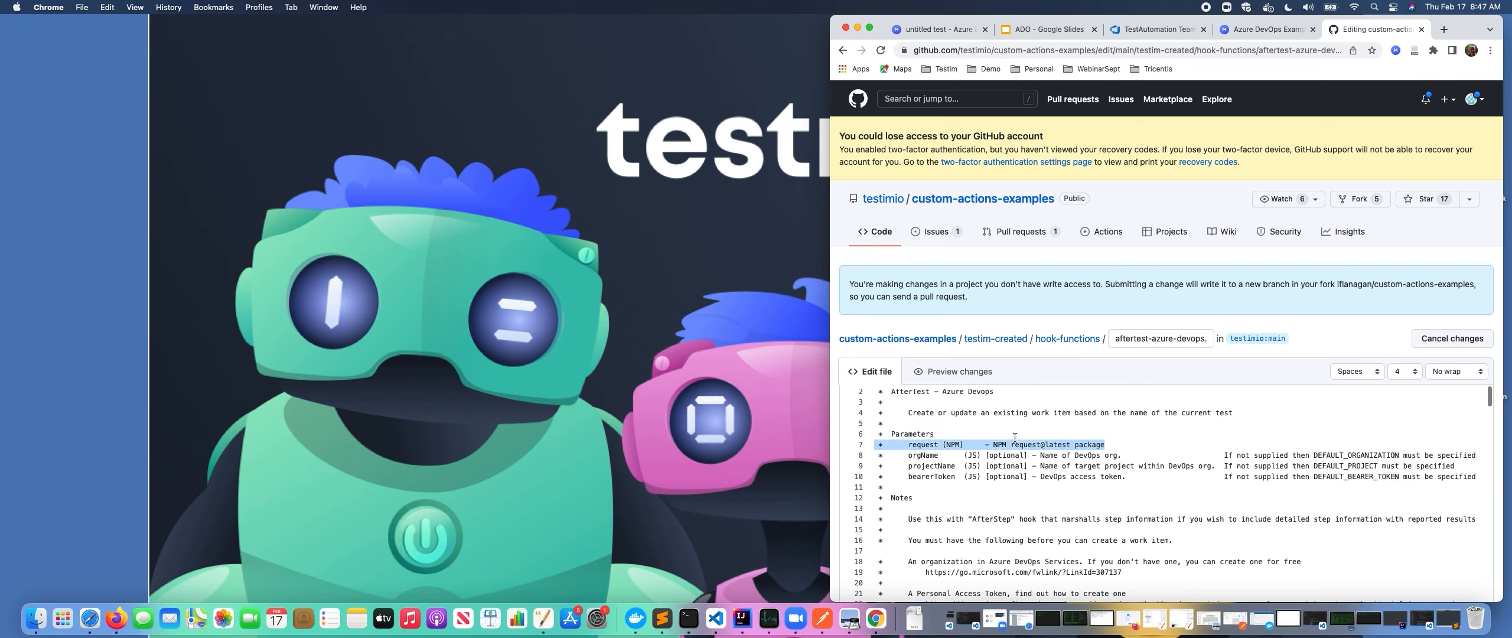
Copy the entire aftertest-azure-devops.js code.
{"action": "key", "text": "super+a"}
{"action": "right_click", "coordinate": [1015, 444]}
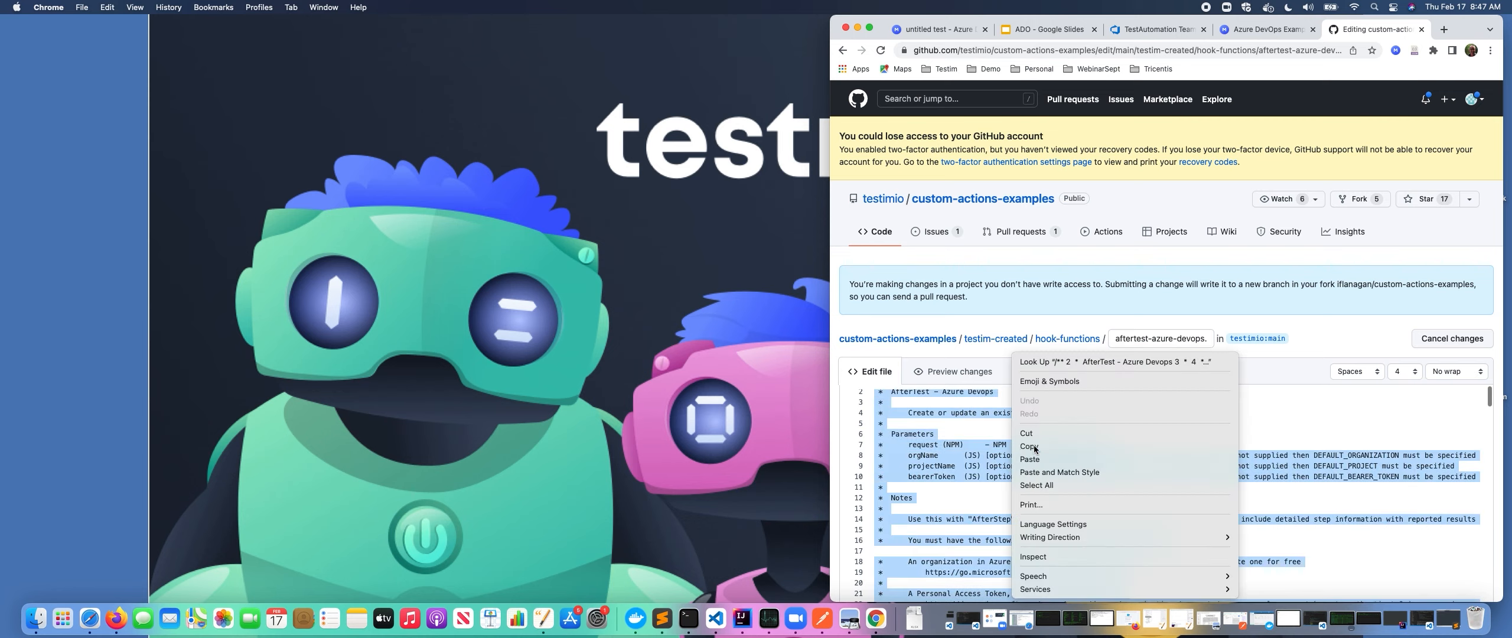
{"action": "left_click", "coordinate": [1034, 448]}
Back in the test, add a new CLI action step after AfterStep as a shared step named AfterTest.
{"action": "left_click", "coordinate": [933, 29]}
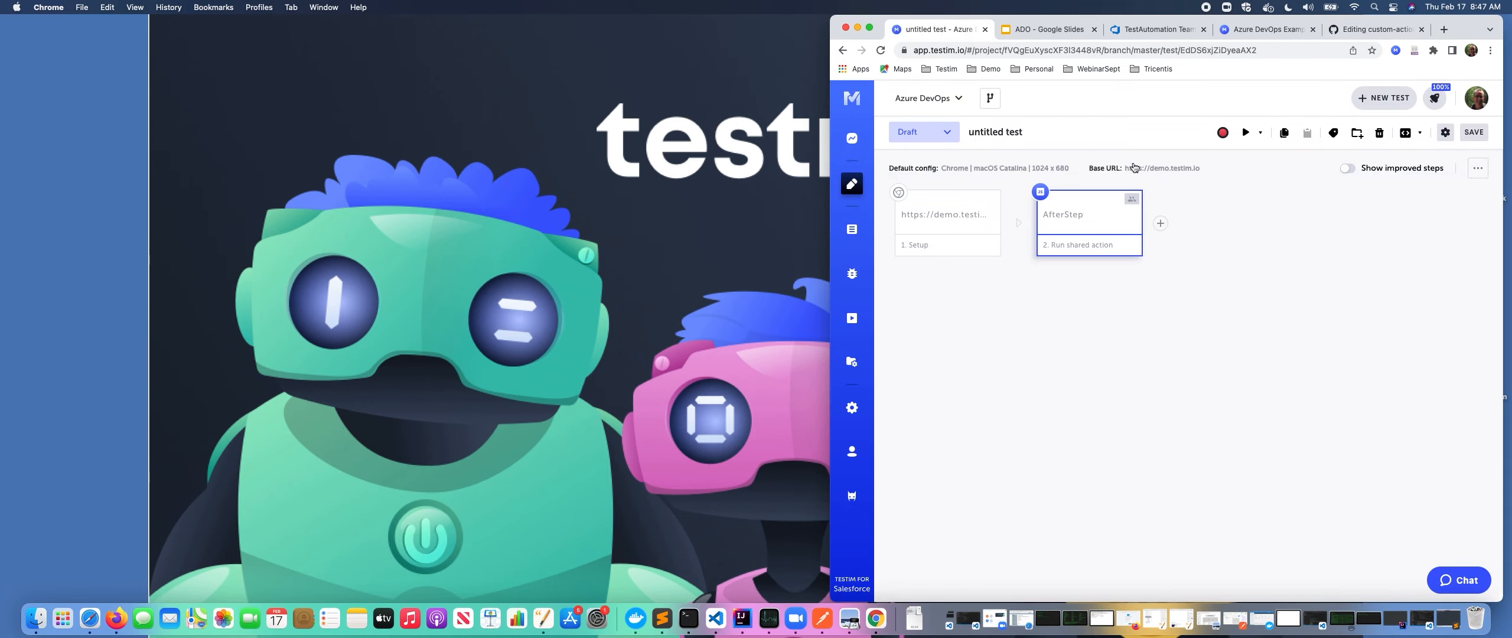
{"action": "left_click", "coordinate": [1160, 224]}
{"action": "left_click", "coordinate": [1140, 286]}
{"action": "type", "text": "cli"}
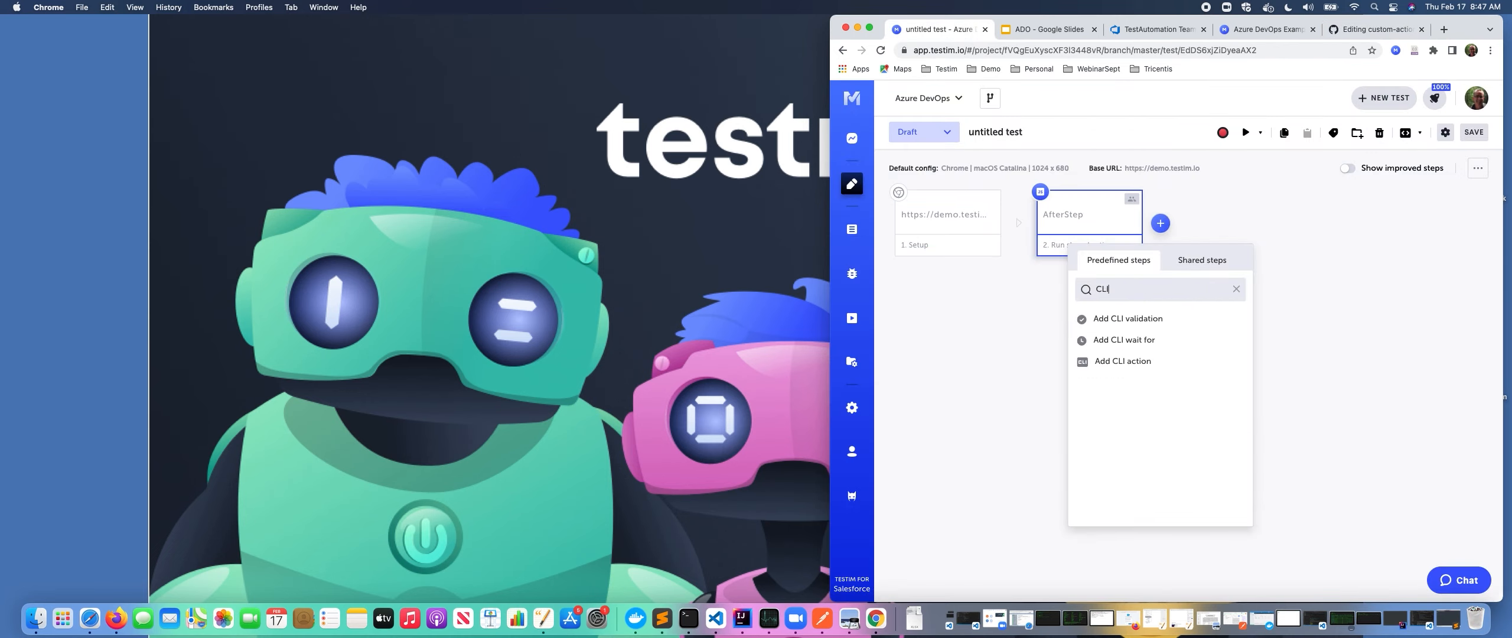
{"action": "left_click", "coordinate": [1132, 364]}
{"action": "type", "text": "A"}
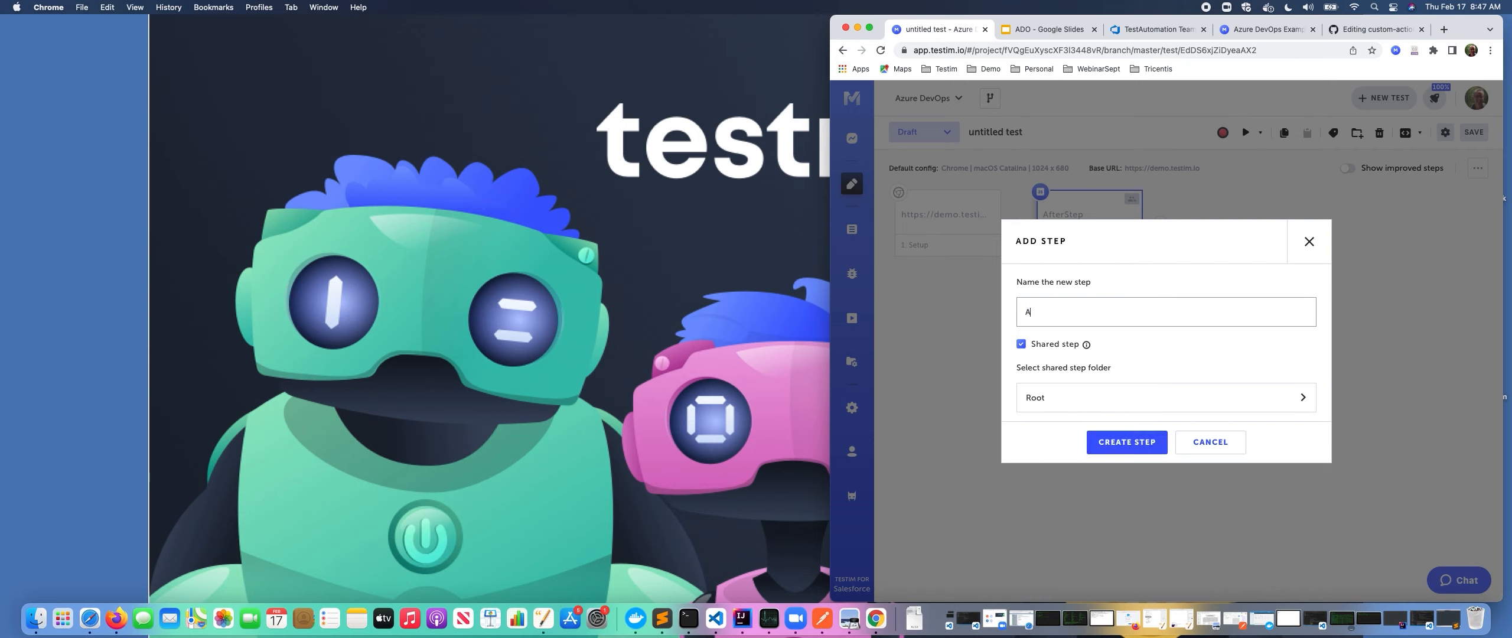
{"action": "type", "text": "fterTest"}
{"action": "left_click", "coordinate": [1125, 441]}
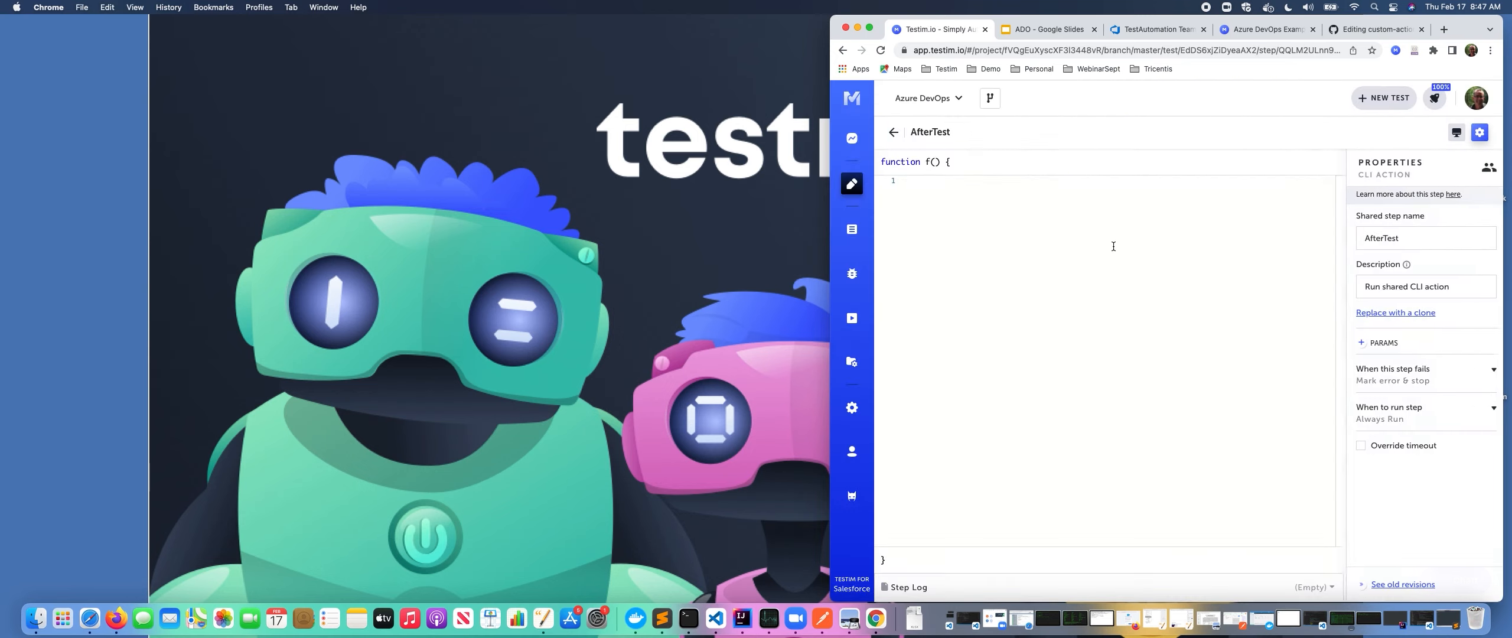
Paste the copied aftertest-azure-devops.js code as the AfterTest function body and scroll through it.
{"action": "key", "text": "super+v"}
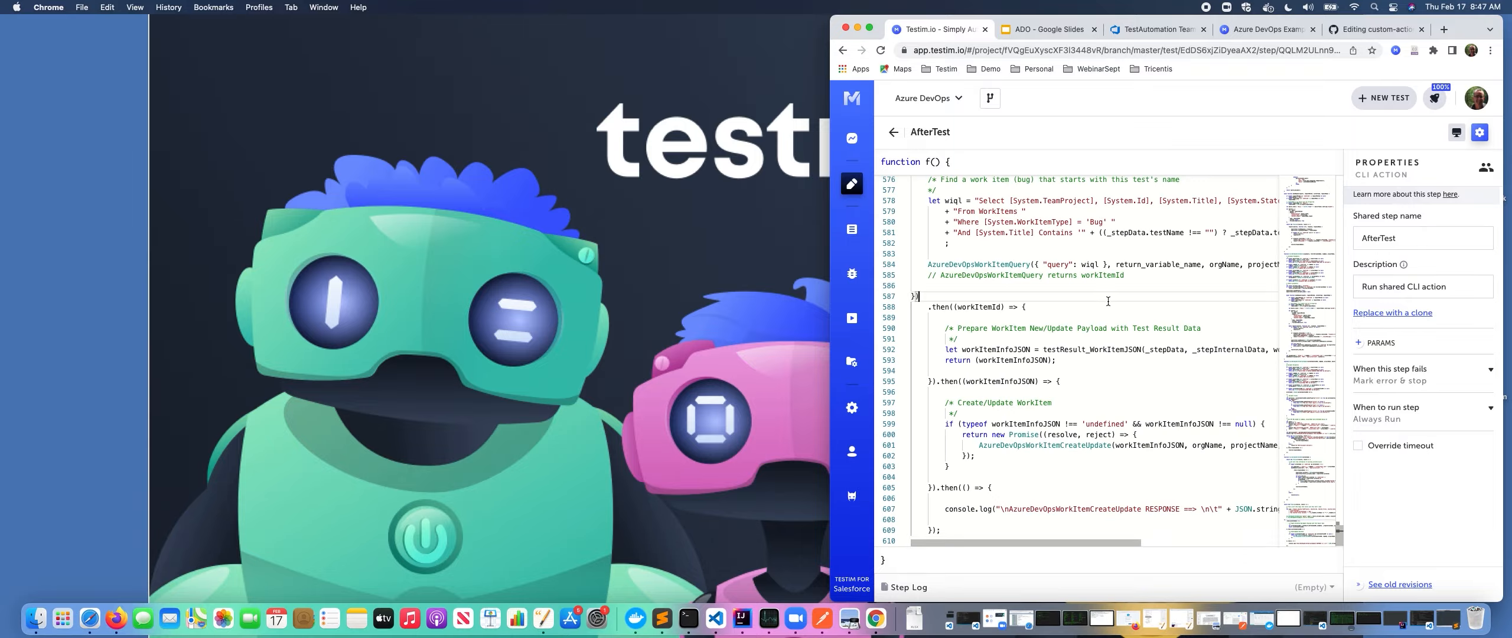
{"action": "scroll", "coordinate": [1108, 302], "scroll_direction": "up", "scroll_amount": 20}
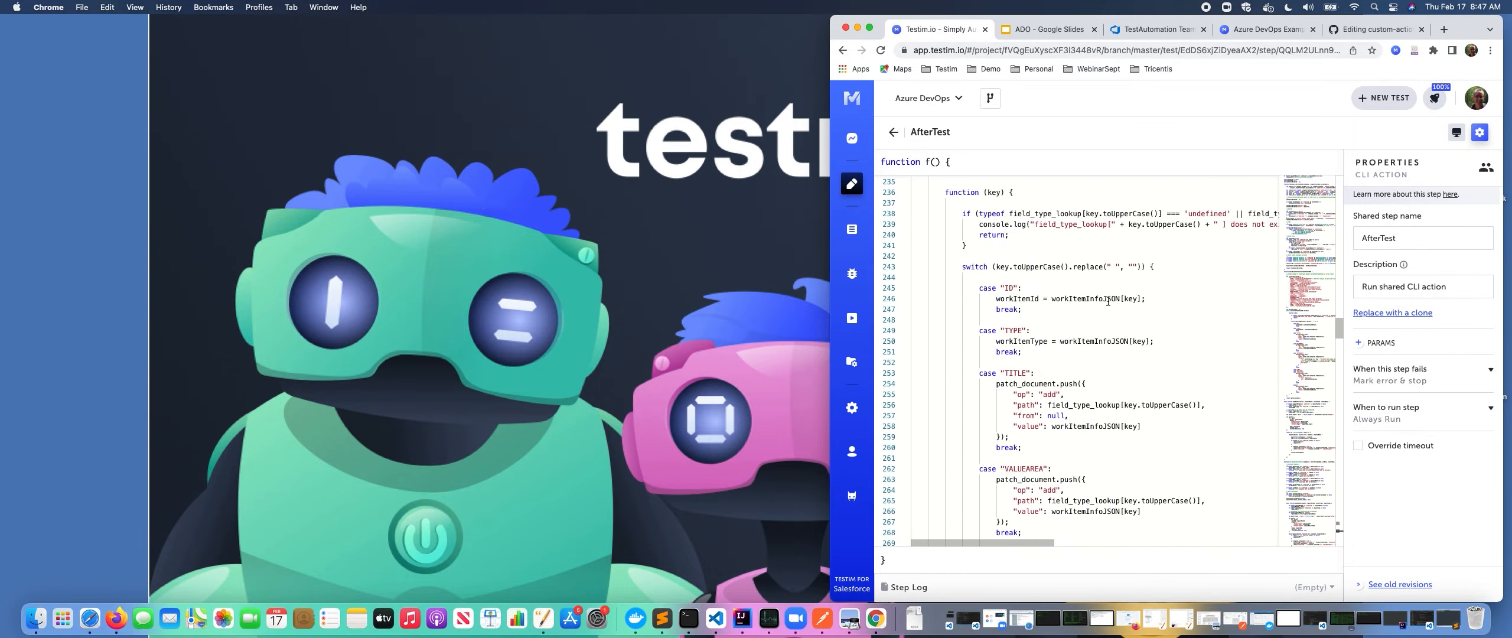
{"action": "scroll", "coordinate": [1108, 302], "scroll_direction": "up", "scroll_amount": 10}
{"action": "scroll", "coordinate": [1092, 330], "scroll_direction": "down", "scroll_amount": 15}
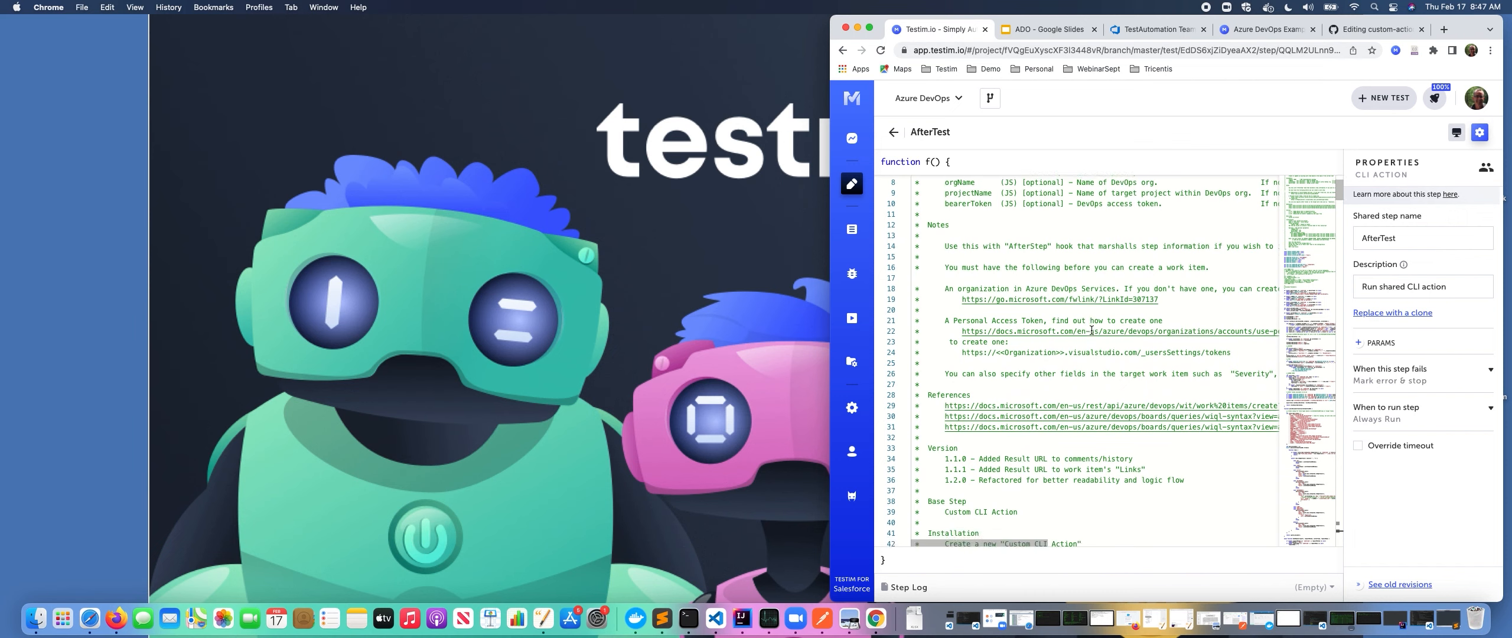
{"action": "scroll", "coordinate": [1092, 329], "scroll_direction": "down", "scroll_amount": 4}
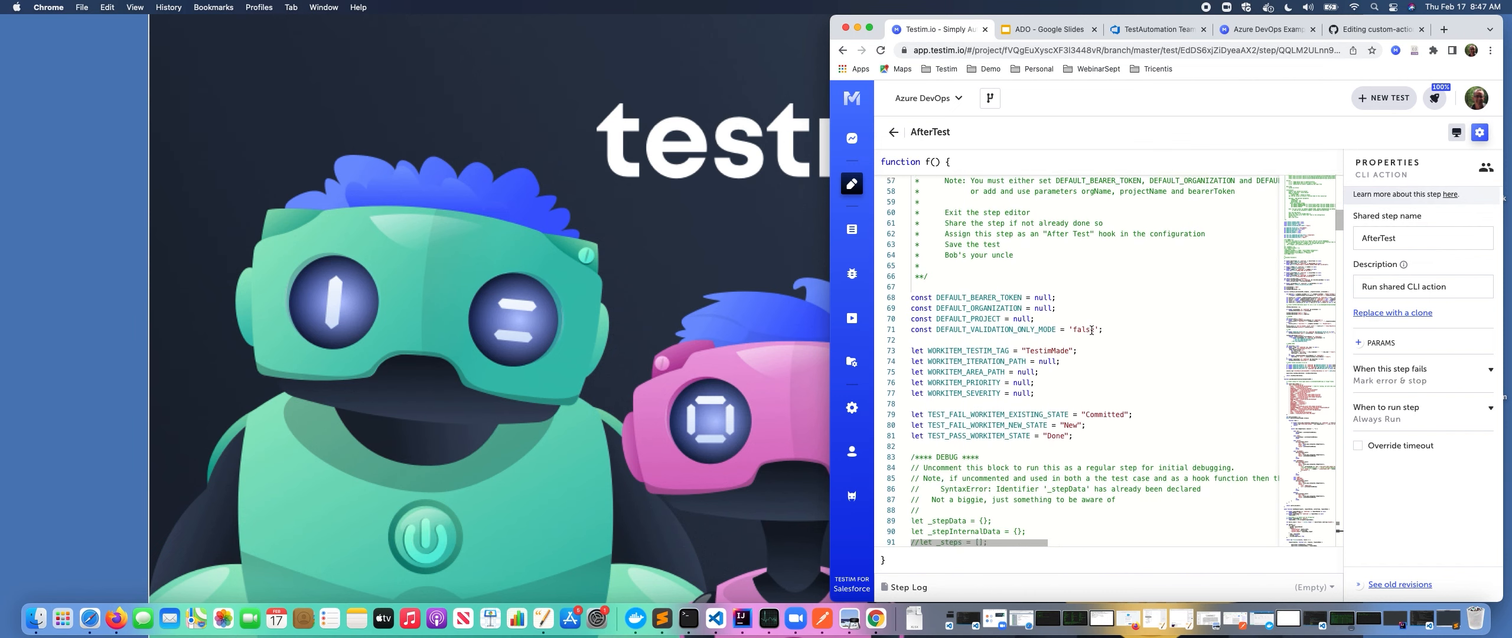
Examine the DEFAULT_BEARER_TOKEN, DEFAULT_ORGANIZATION, DEFAULT_PROJECT and DEFAULT_VALIDATION_ONLY_MODE constants in the code.
{"action": "double_click", "coordinate": [988, 287]}
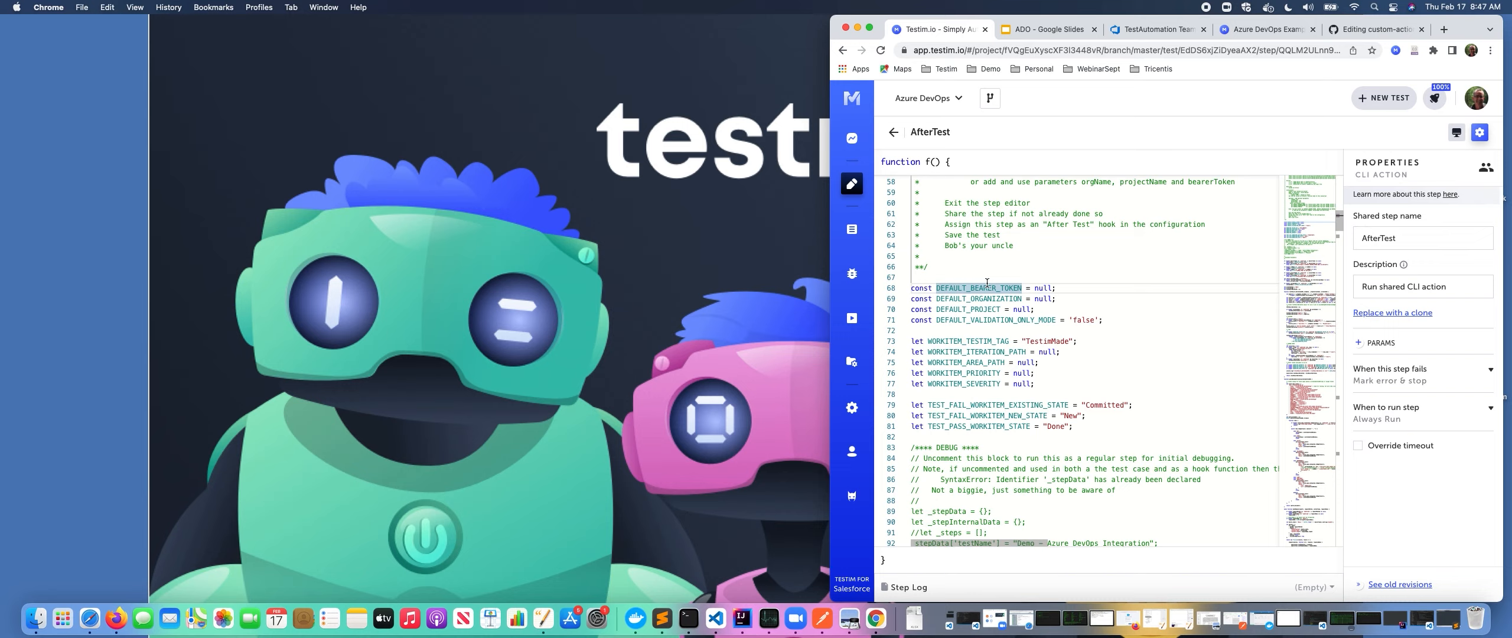
{"action": "left_click", "coordinate": [986, 276]}
{"action": "left_click_drag", "start_coordinate": [974, 287], "coordinate": [1002, 288]}
{"action": "left_click", "coordinate": [1001, 288]}
{"action": "double_click", "coordinate": [1038, 287]}
{"action": "left_click", "coordinate": [1061, 287]}
{"action": "double_click", "coordinate": [1044, 299]}
{"action": "double_click", "coordinate": [1019, 309]}
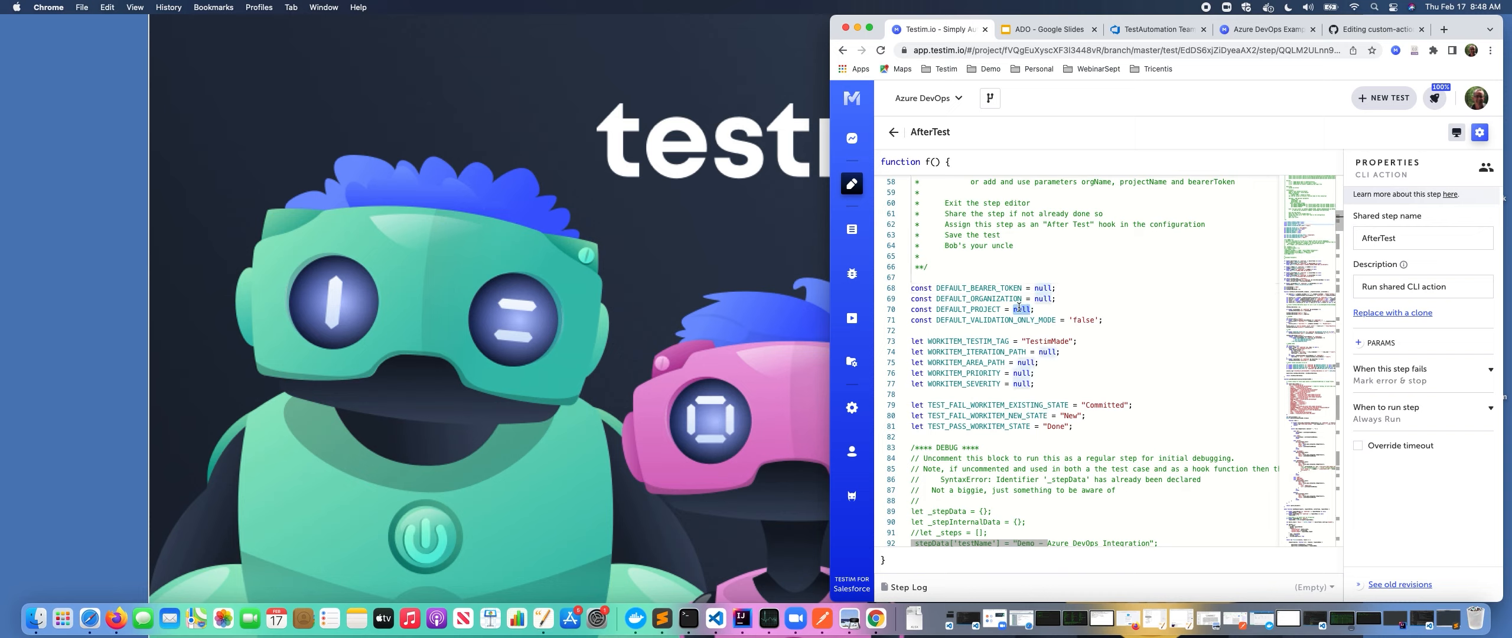
{"action": "double_click", "coordinate": [1004, 320]}
Set the WORKITEM_TESTIM_TAG value to "TestimTestCase".
{"action": "scroll", "coordinate": [1046, 338], "scroll_direction": "down", "scroll_amount": 3}
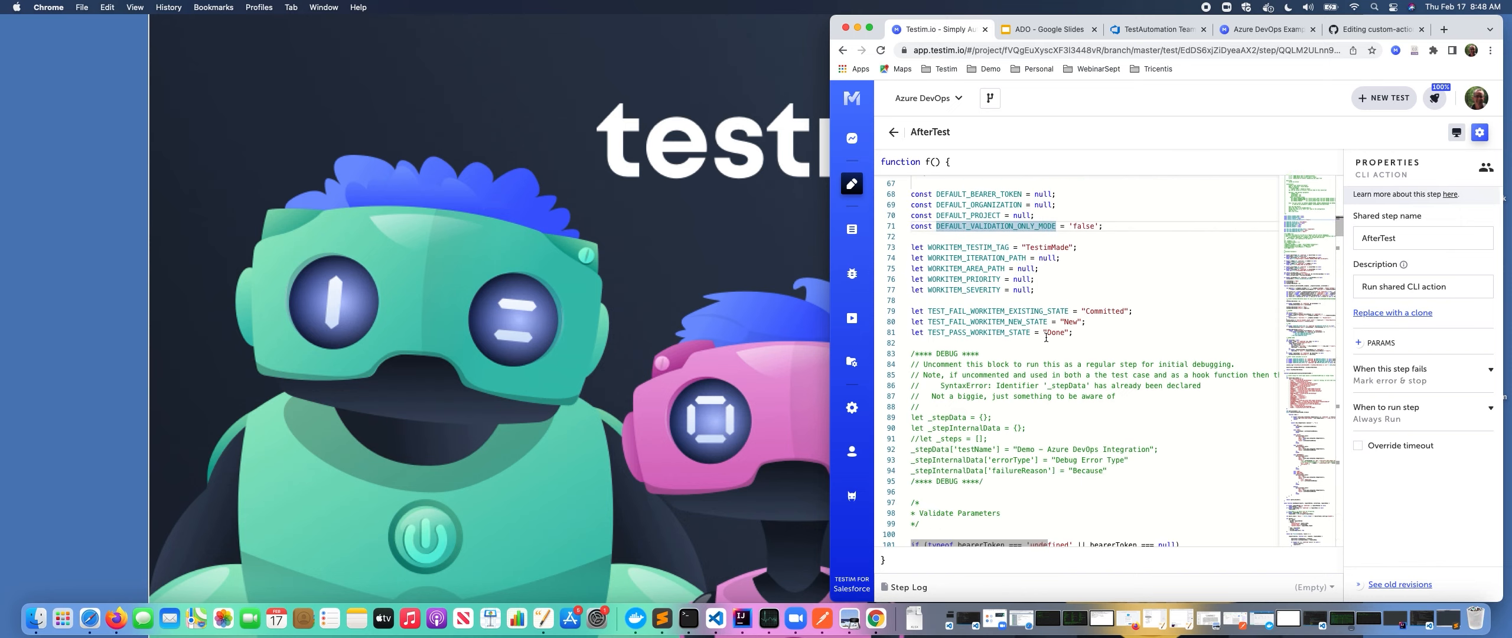
{"action": "double_click", "coordinate": [1068, 246]}
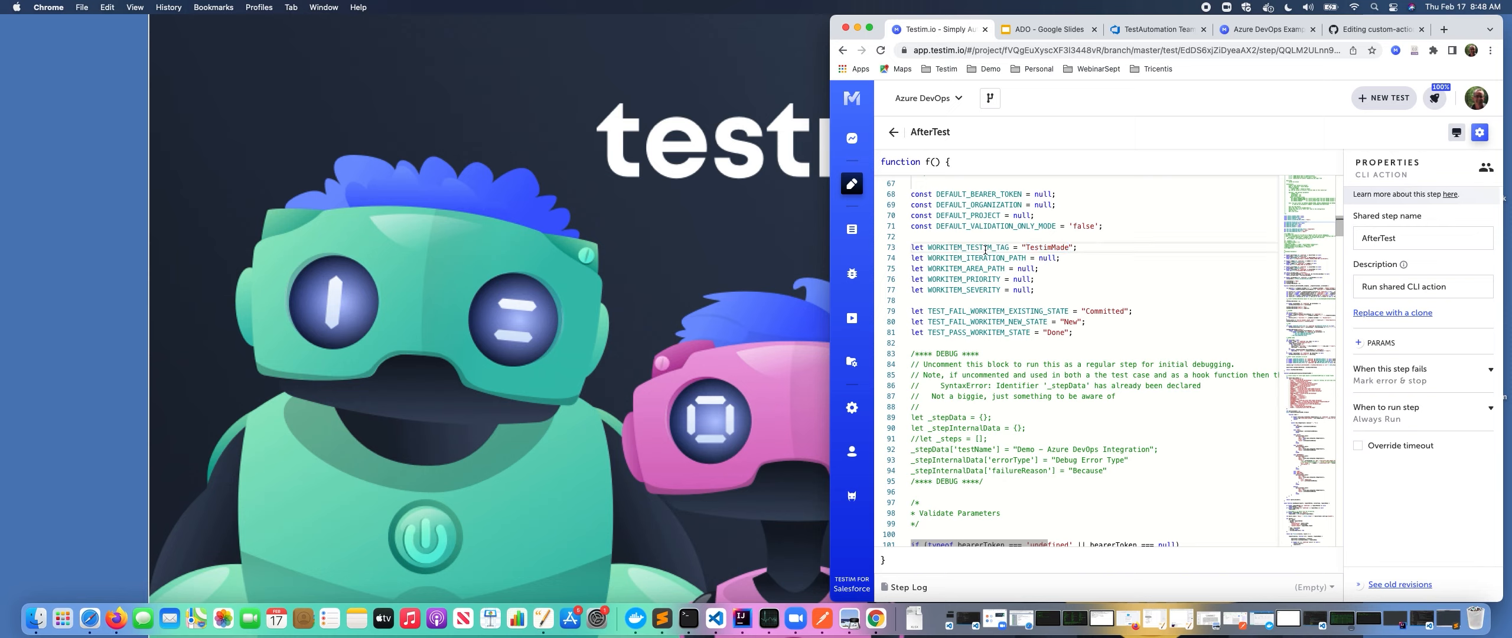
{"action": "double_click", "coordinate": [1054, 249]}
{"action": "left_click", "coordinate": [1065, 246]}
{"action": "key", "text": "BackSpace"}
{"action": "key", "text": "BackSpace"}
{"action": "key", "text": "BackSpace"}
{"action": "key", "text": "BackSpace"}
{"action": "type", "text": "TestCase"}
Examine the TEST_FAIL_WORKITEM_EXISTING_STATE, TEST_FAIL_WORKITEM_NEW_STATE and TEST_PASS_WORKITEM_STATE constants.
{"action": "left_click", "coordinate": [1134, 267]}
{"action": "left_click", "coordinate": [1089, 300]}
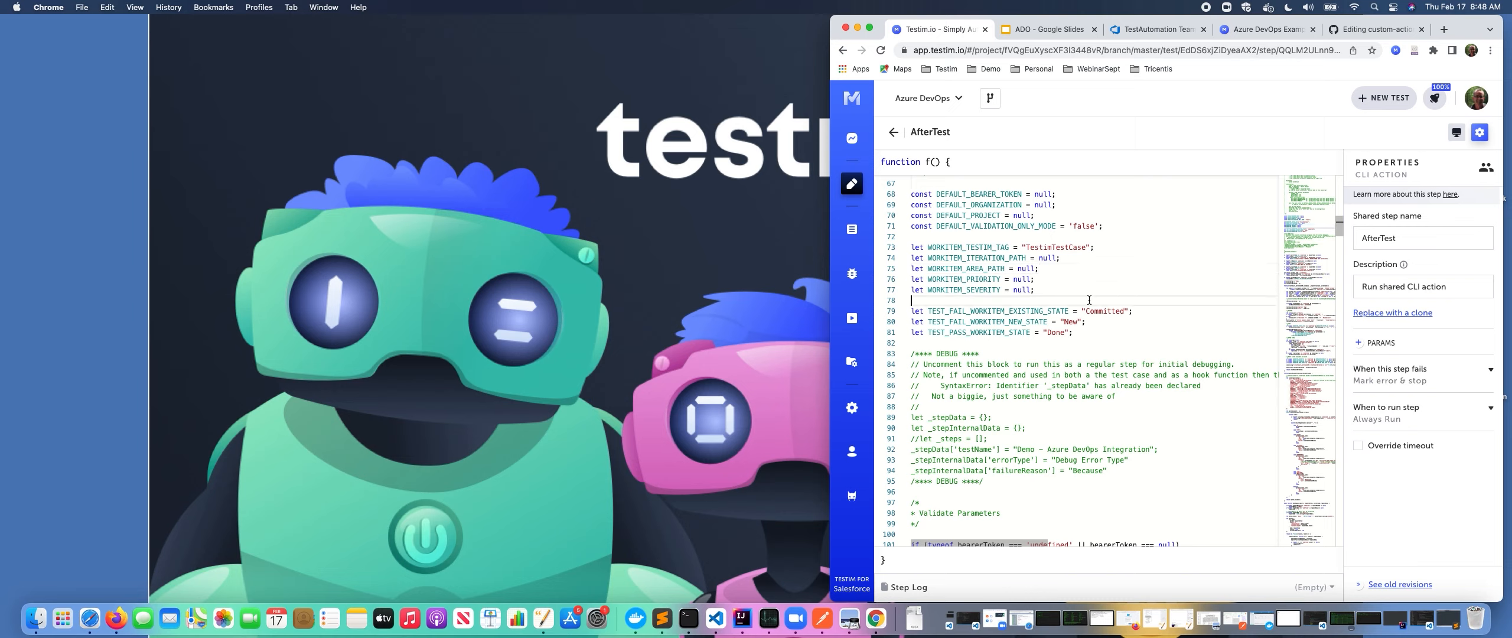
{"action": "left_click_drag", "start_coordinate": [928, 311], "coordinate": [1068, 311]}
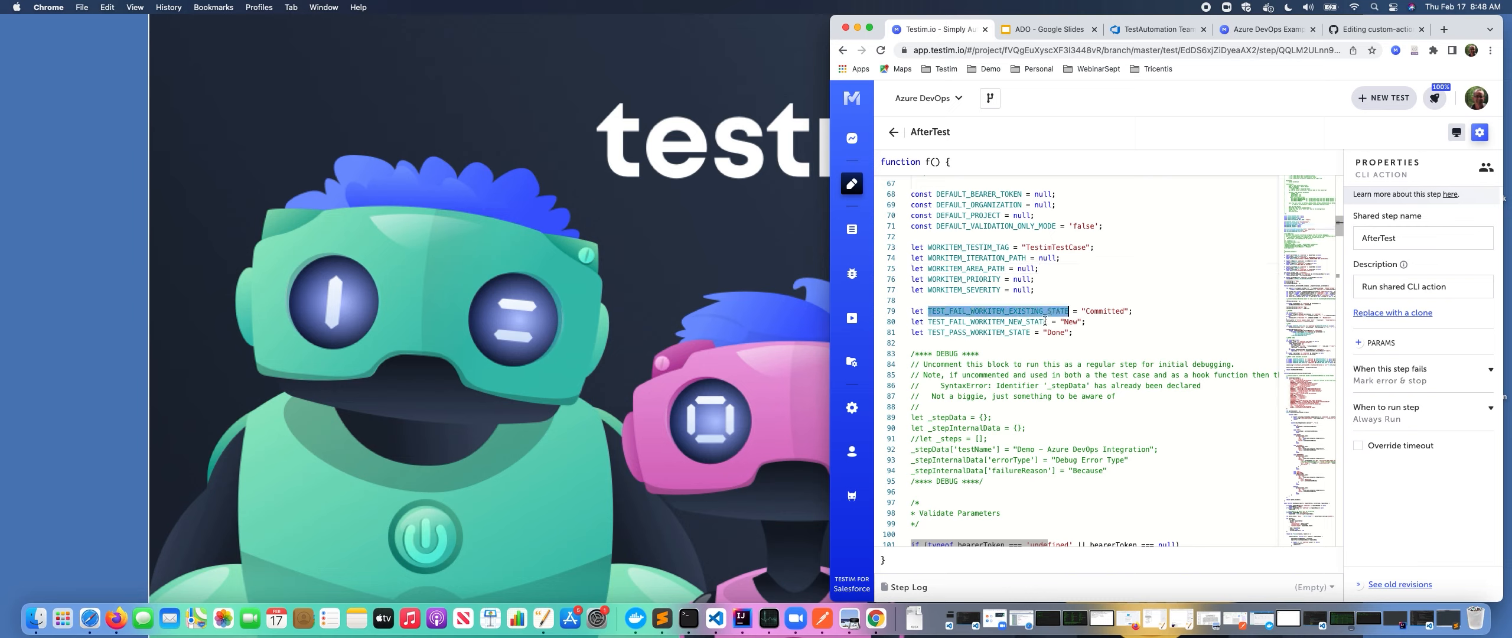
{"action": "double_click", "coordinate": [1011, 321]}
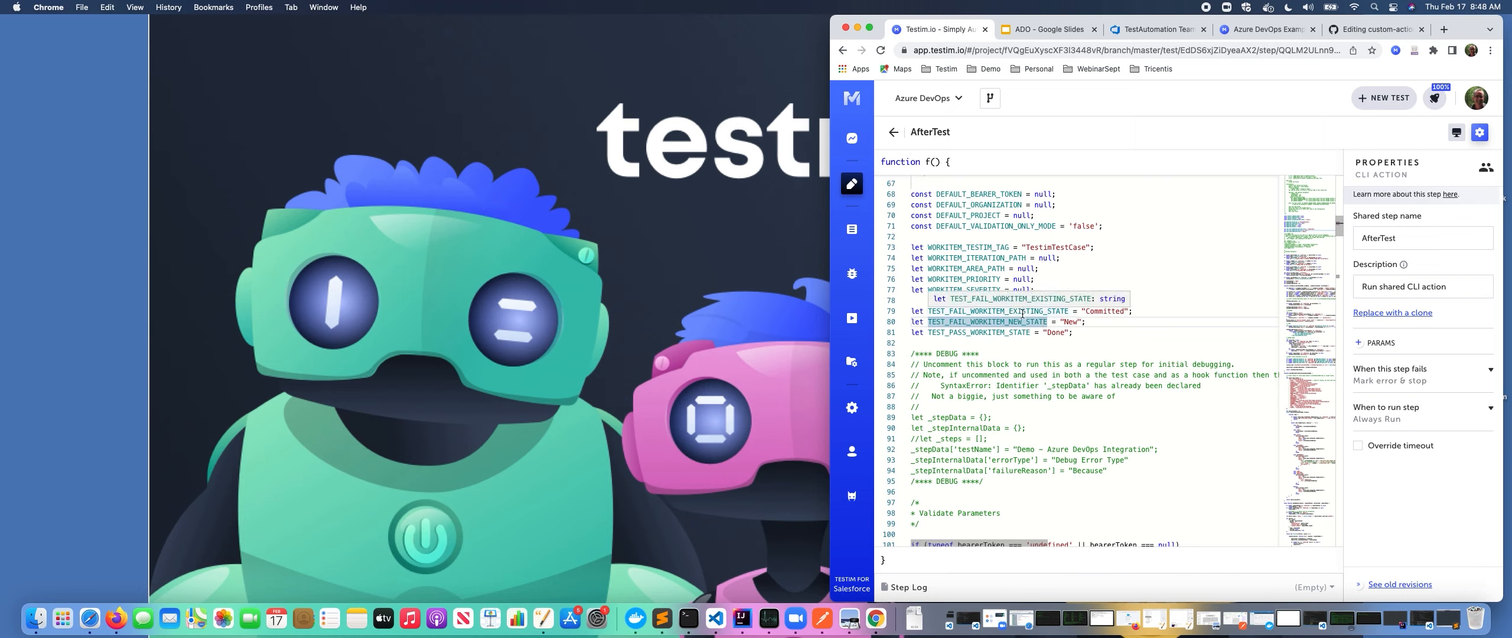
{"action": "double_click", "coordinate": [1023, 312]}
{"action": "left_click", "coordinate": [1174, 307]}
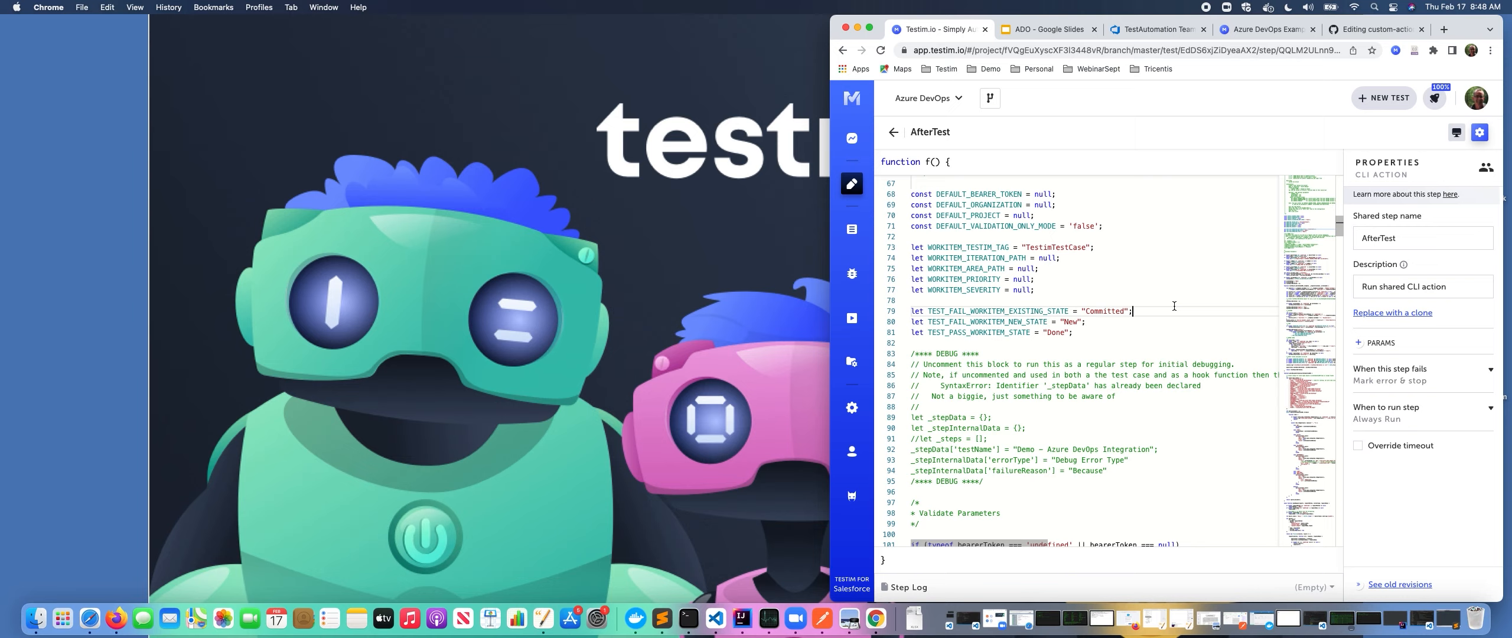
{"action": "double_click", "coordinate": [993, 322]}
{"action": "left_click", "coordinate": [992, 321]}
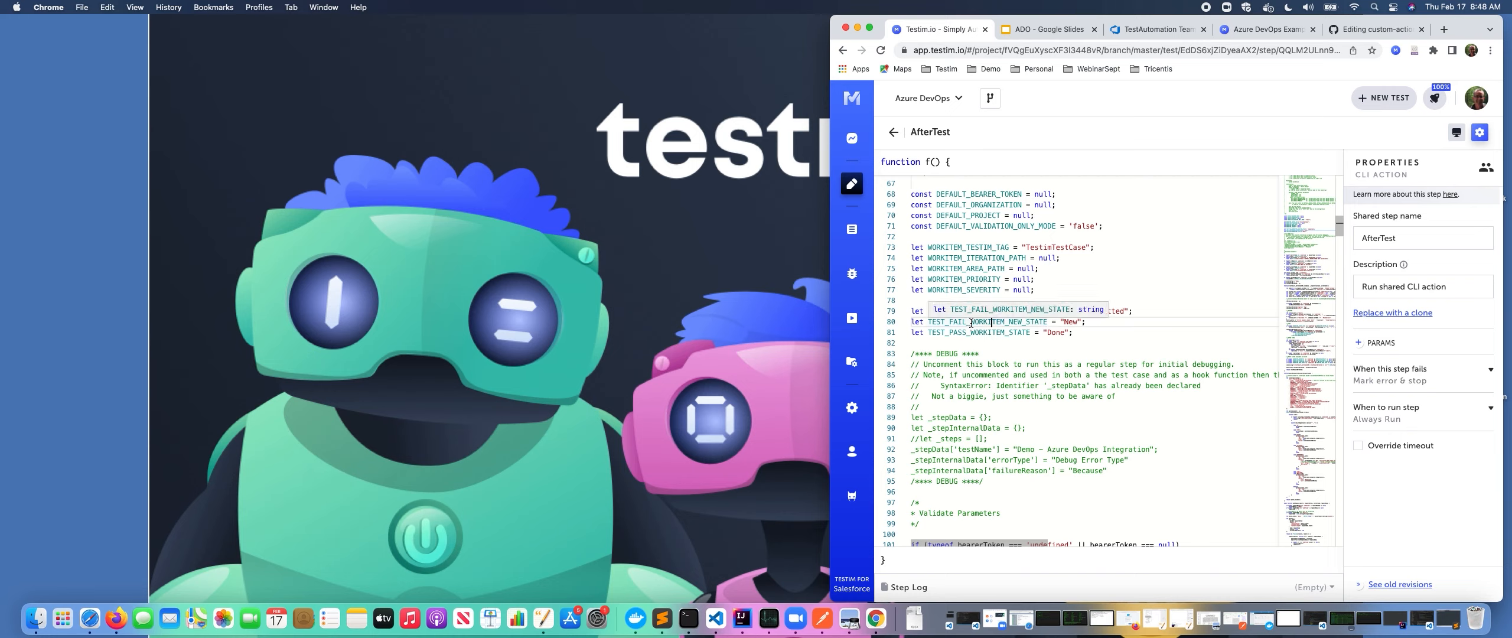
{"action": "double_click", "coordinate": [1025, 324]}
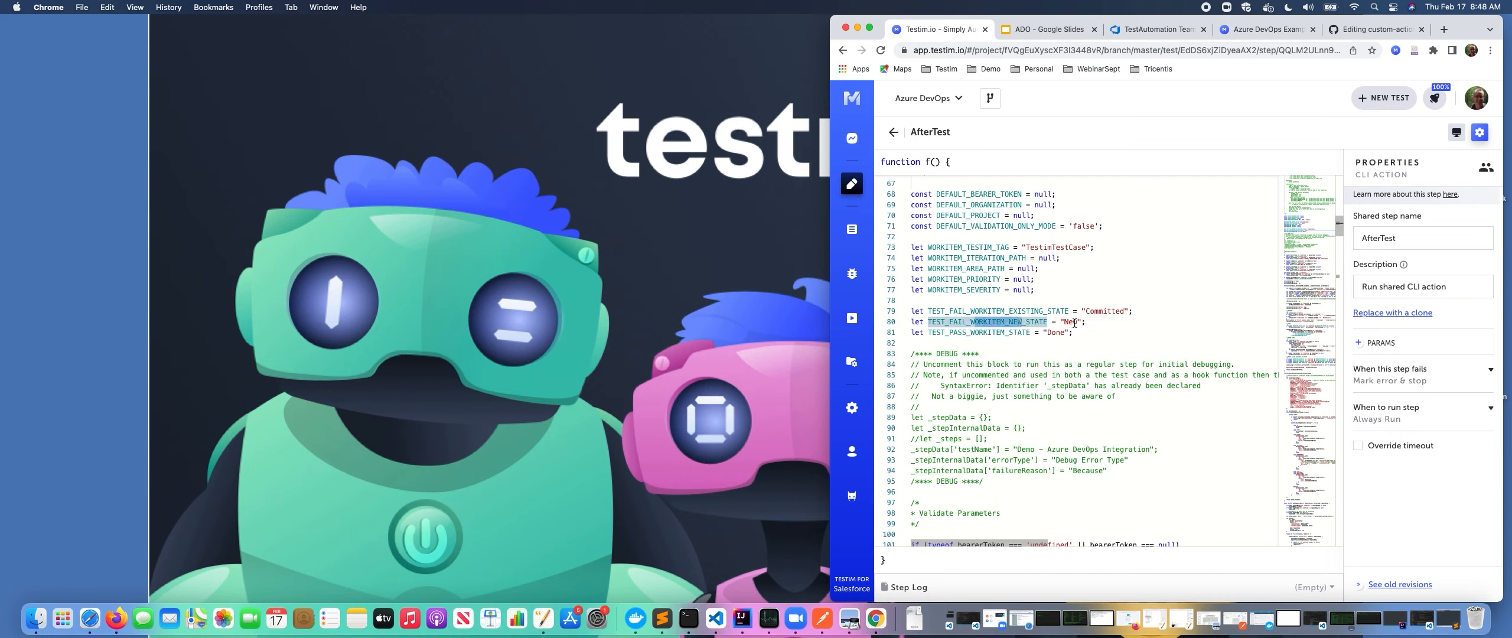
{"action": "left_click", "coordinate": [1111, 327]}
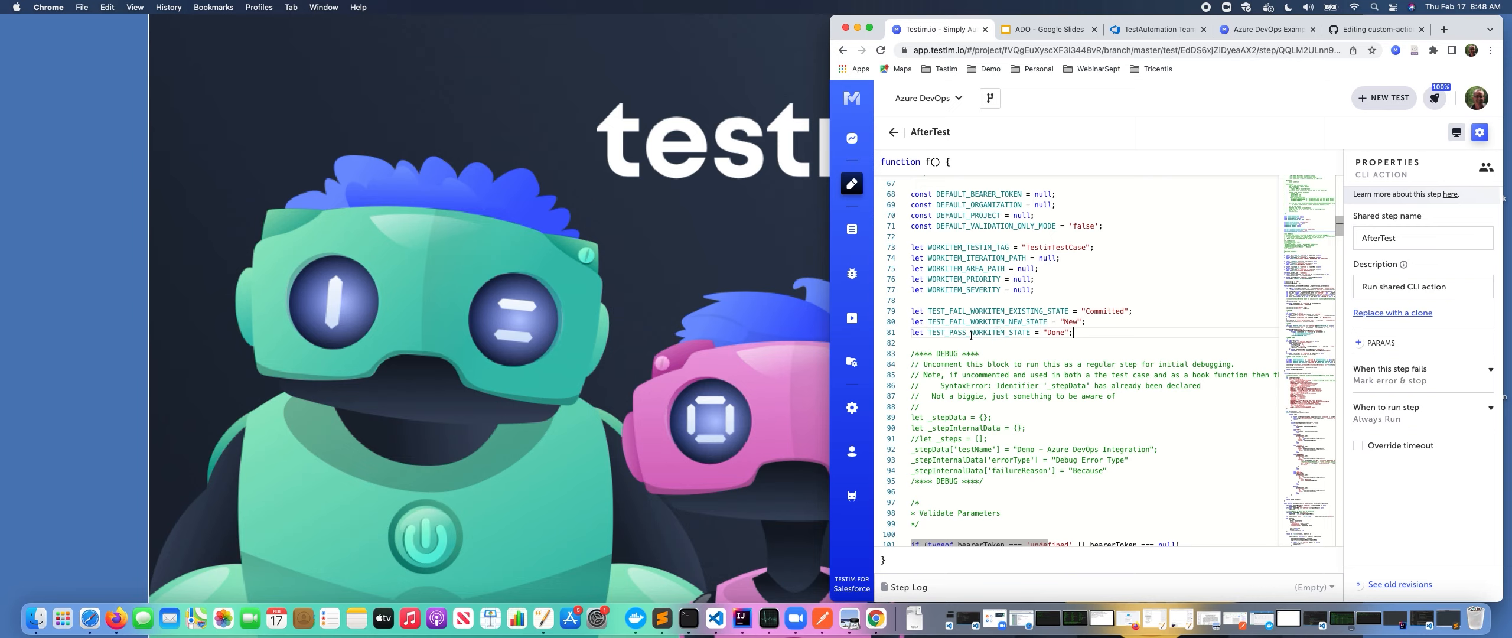
{"action": "left_click_drag", "start_coordinate": [946, 333], "coordinate": [1010, 333]}
{"action": "left_click", "coordinate": [1011, 333]}
{"action": "left_click", "coordinate": [1120, 327]}
{"action": "left_click", "coordinate": [1120, 199]}
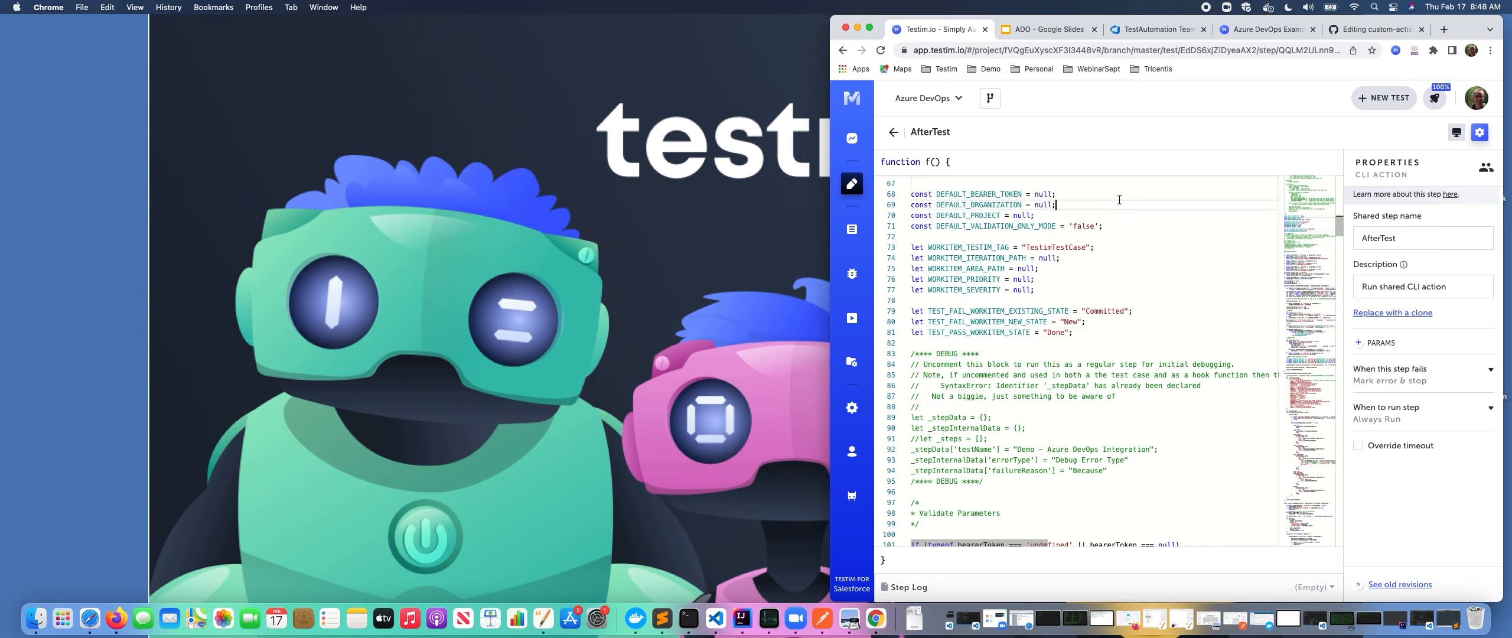
Return to the test, select both the AfterStep and AfterTest steps, and delete them.
{"action": "left_click", "coordinate": [893, 133]}
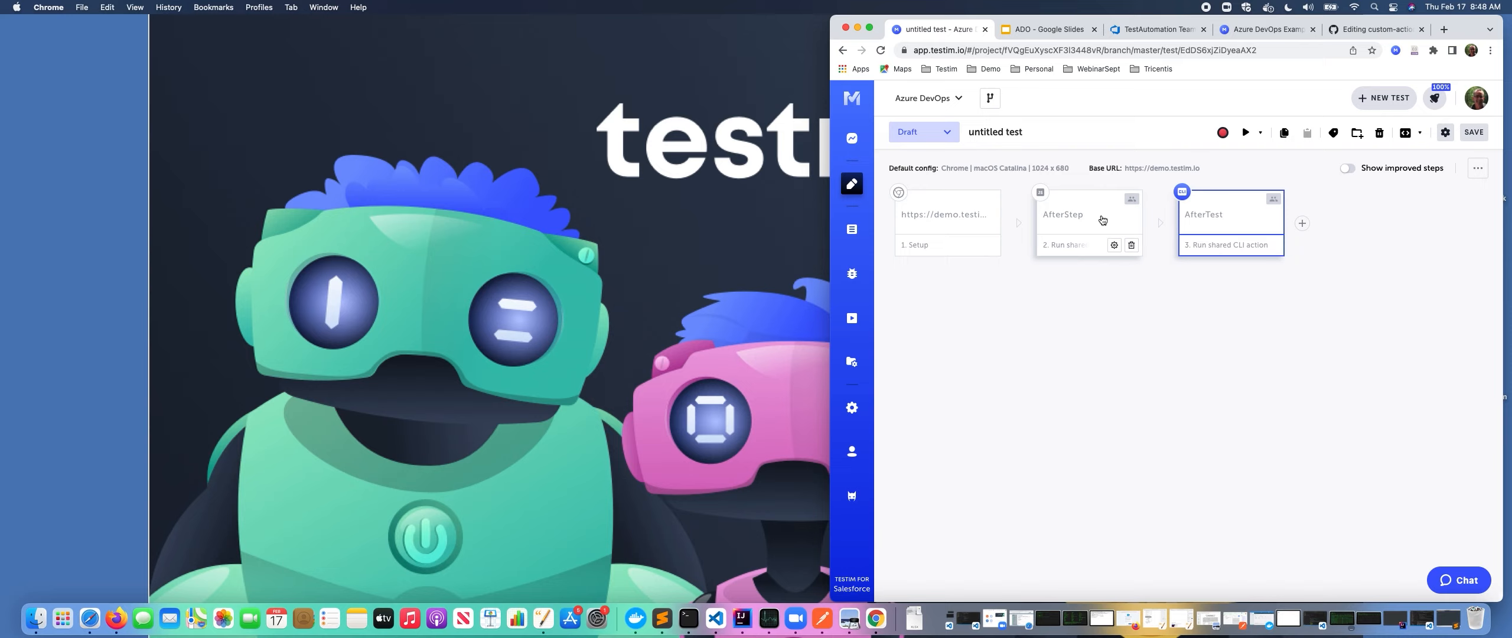
{"action": "left_click", "coordinate": [1068, 210]}
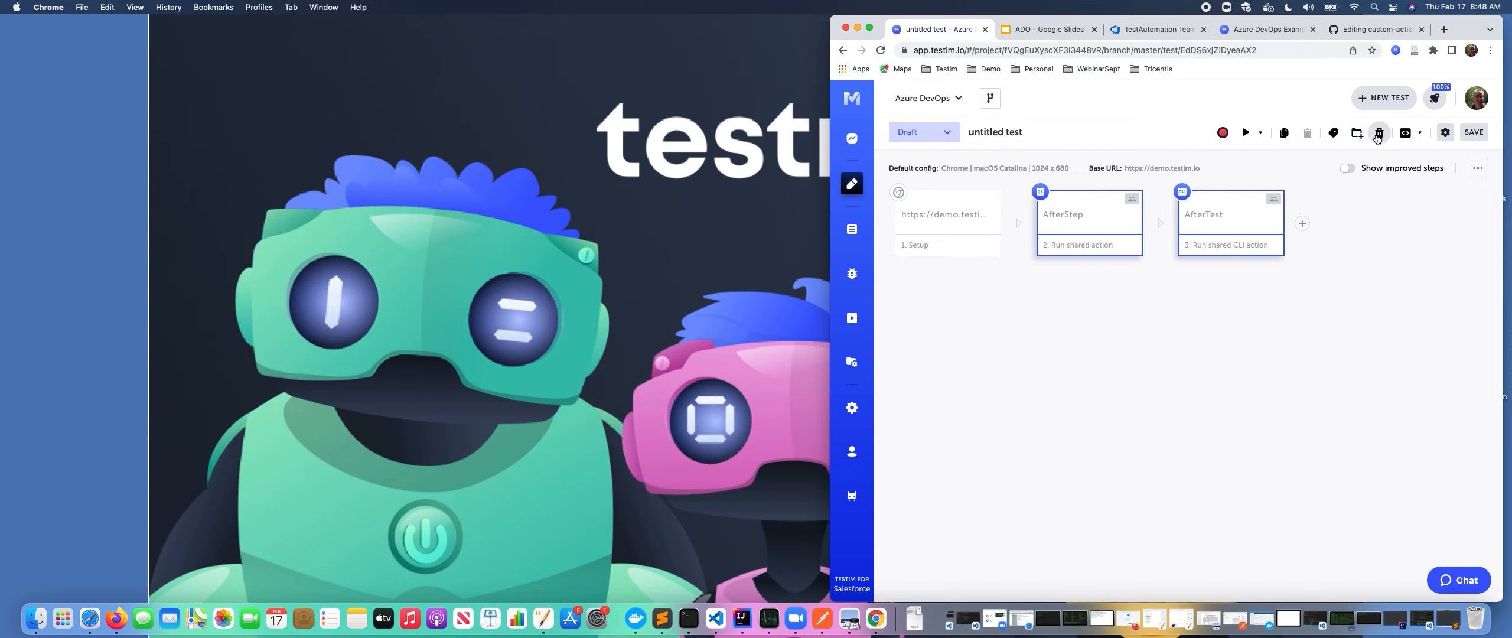
{"action": "left_click", "coordinate": [1379, 132]}
{"action": "left_click", "coordinate": [1127, 403]}
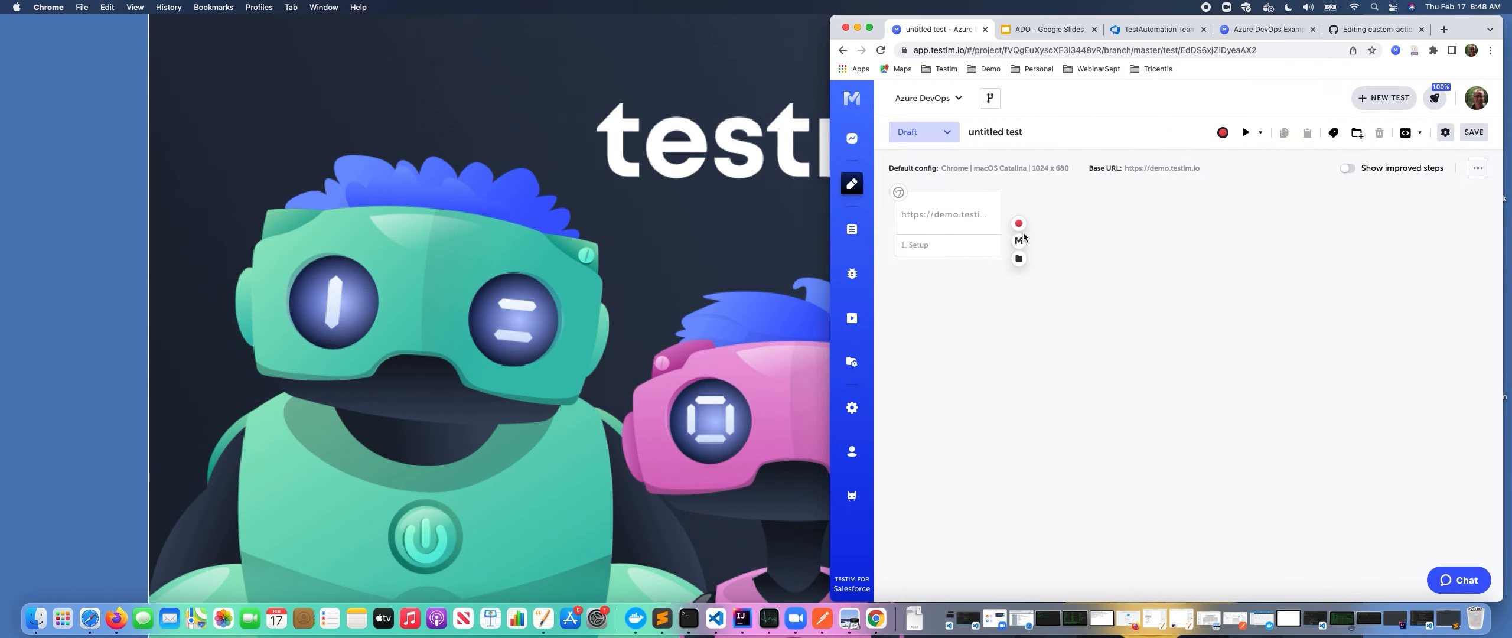
Open the test's configuration for editing and rename it to "azure Devops".
{"action": "left_click", "coordinate": [969, 230]}
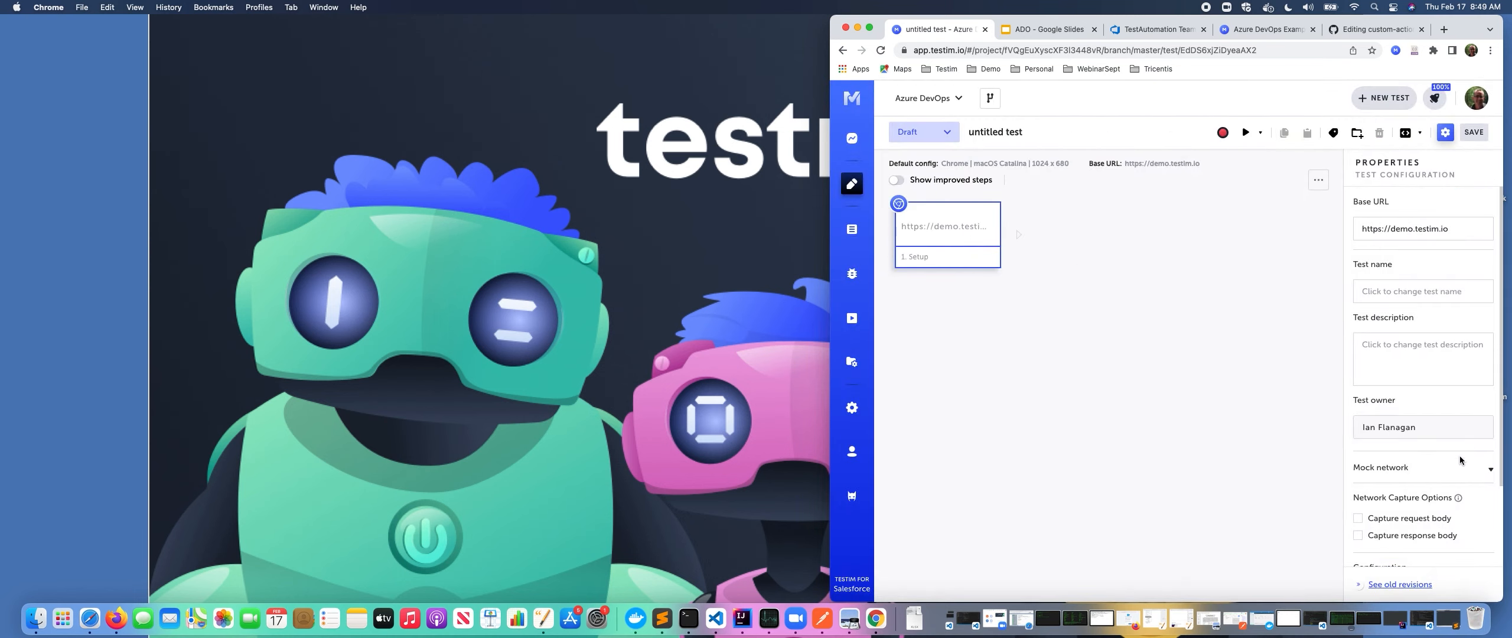
{"action": "scroll", "coordinate": [1459, 487], "scroll_direction": "down", "scroll_amount": 2}
{"action": "scroll", "coordinate": [1471, 490], "scroll_direction": "down", "scroll_amount": 3}
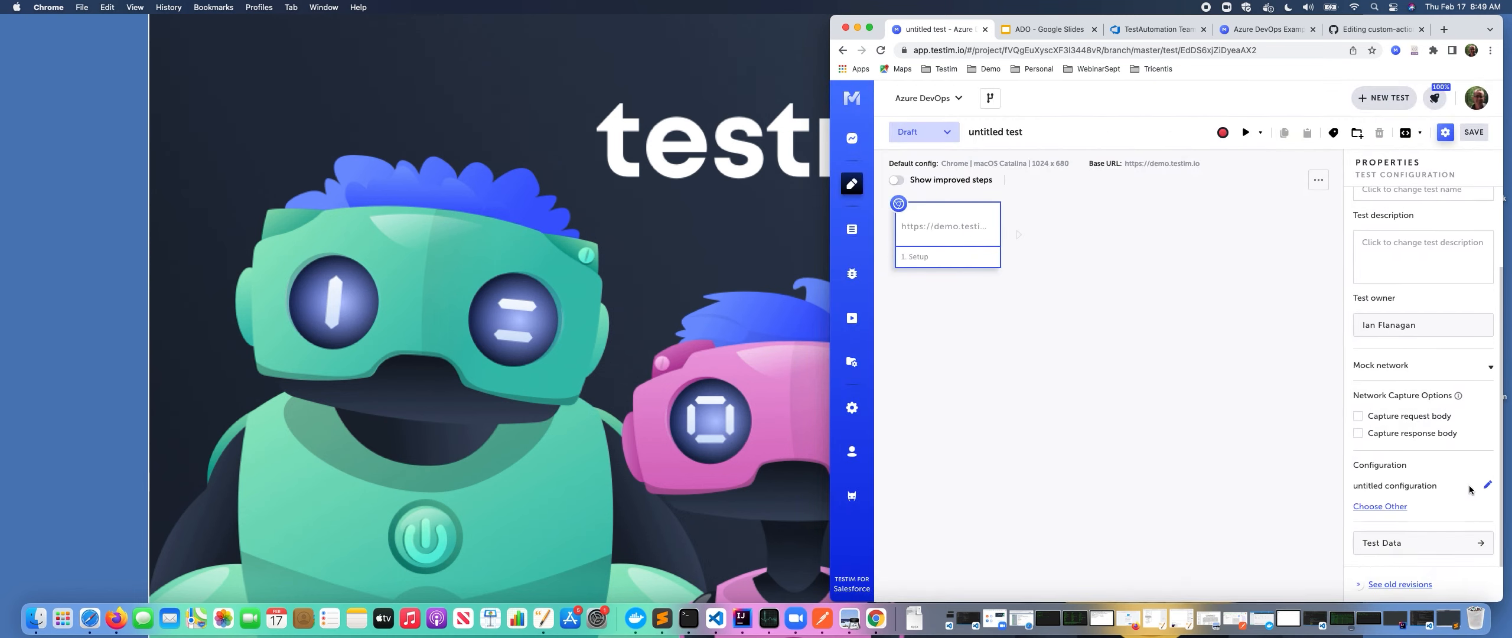
{"action": "left_click", "coordinate": [1487, 487]}
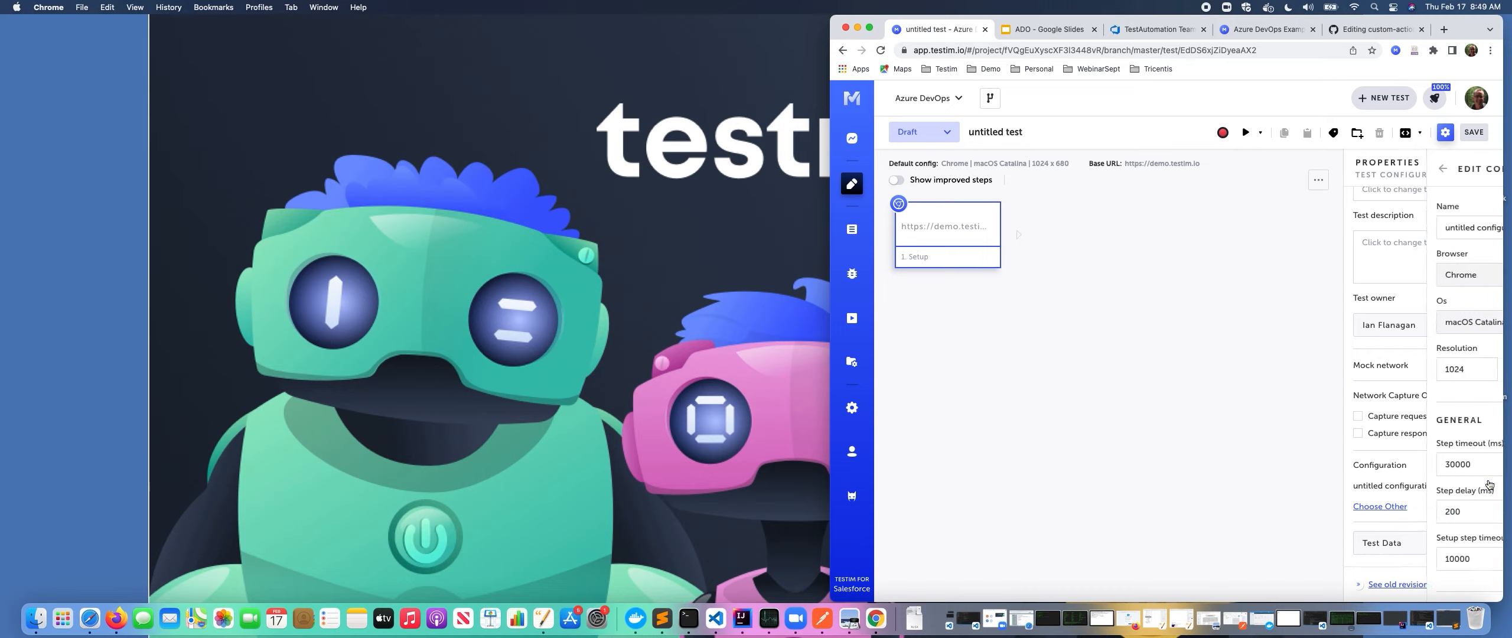
{"action": "triple_click", "coordinate": [1459, 226]}
{"action": "type", "text": "azure De"}
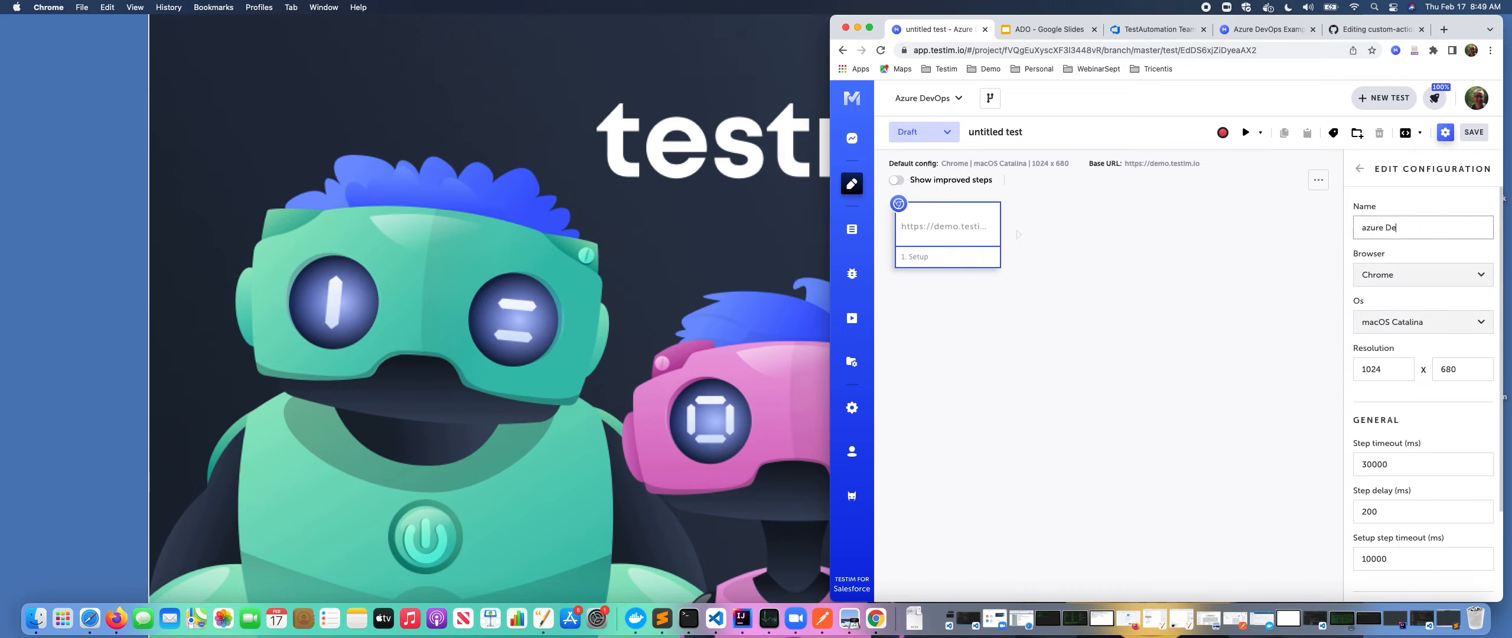
Enable the after each step handler with the AfterStep shared step, set to run always.
{"action": "scroll", "coordinate": [1382, 405], "scroll_direction": "down", "scroll_amount": 3}
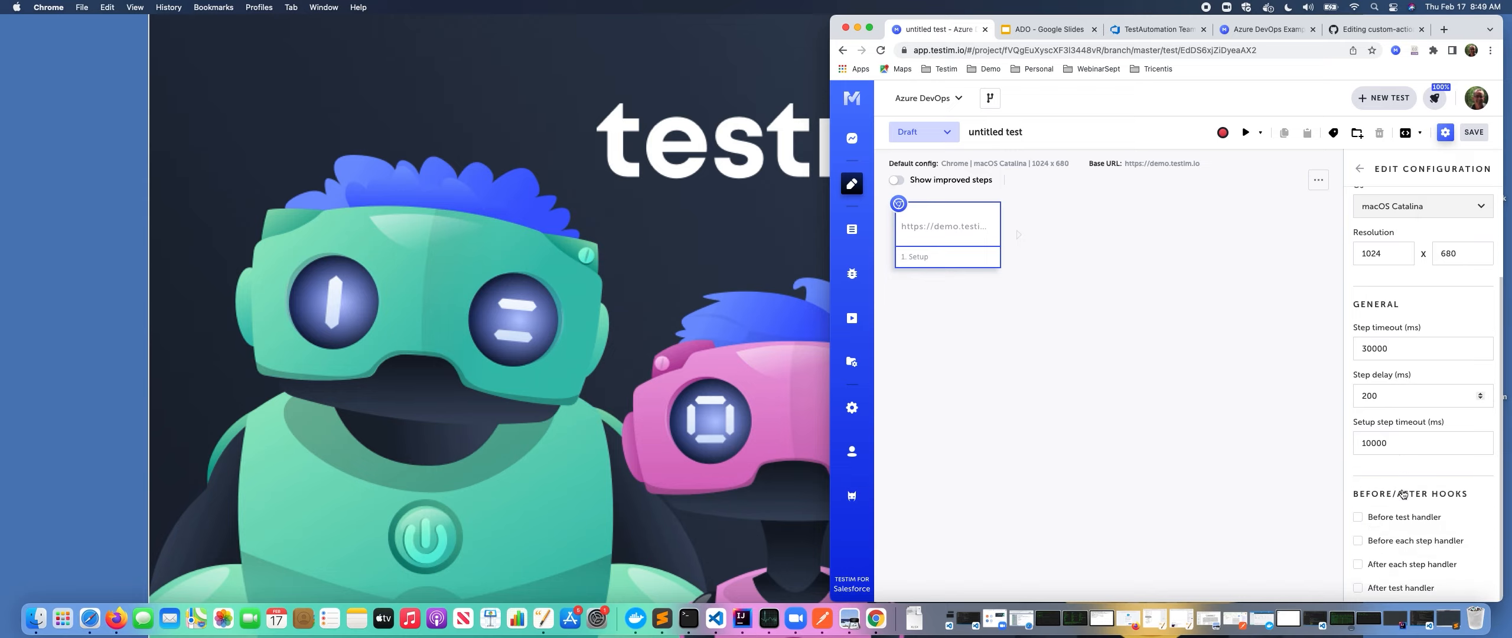
{"action": "left_click", "coordinate": [1359, 565]}
{"action": "scroll", "coordinate": [1382, 567], "scroll_direction": "down", "scroll_amount": 1}
{"action": "left_click", "coordinate": [1405, 560]}
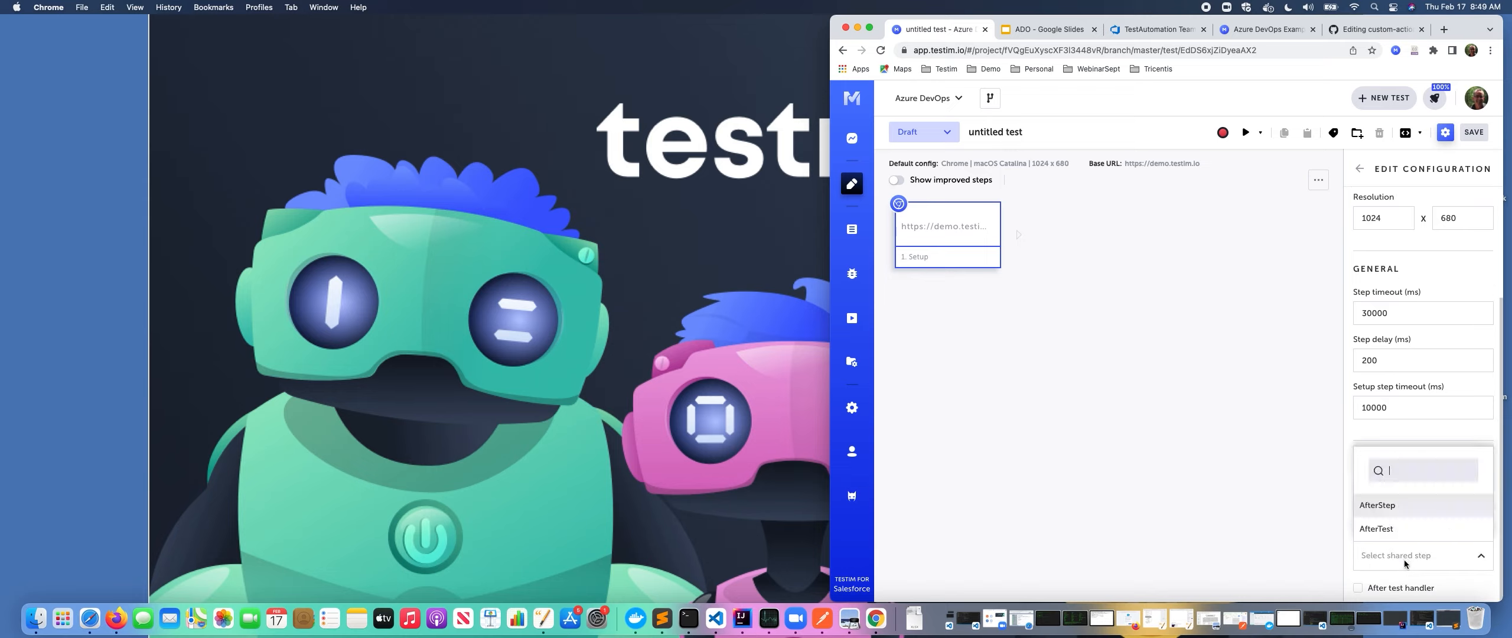
{"action": "left_click", "coordinate": [1406, 507]}
{"action": "scroll", "coordinate": [1396, 582], "scroll_direction": "down", "scroll_amount": 1}
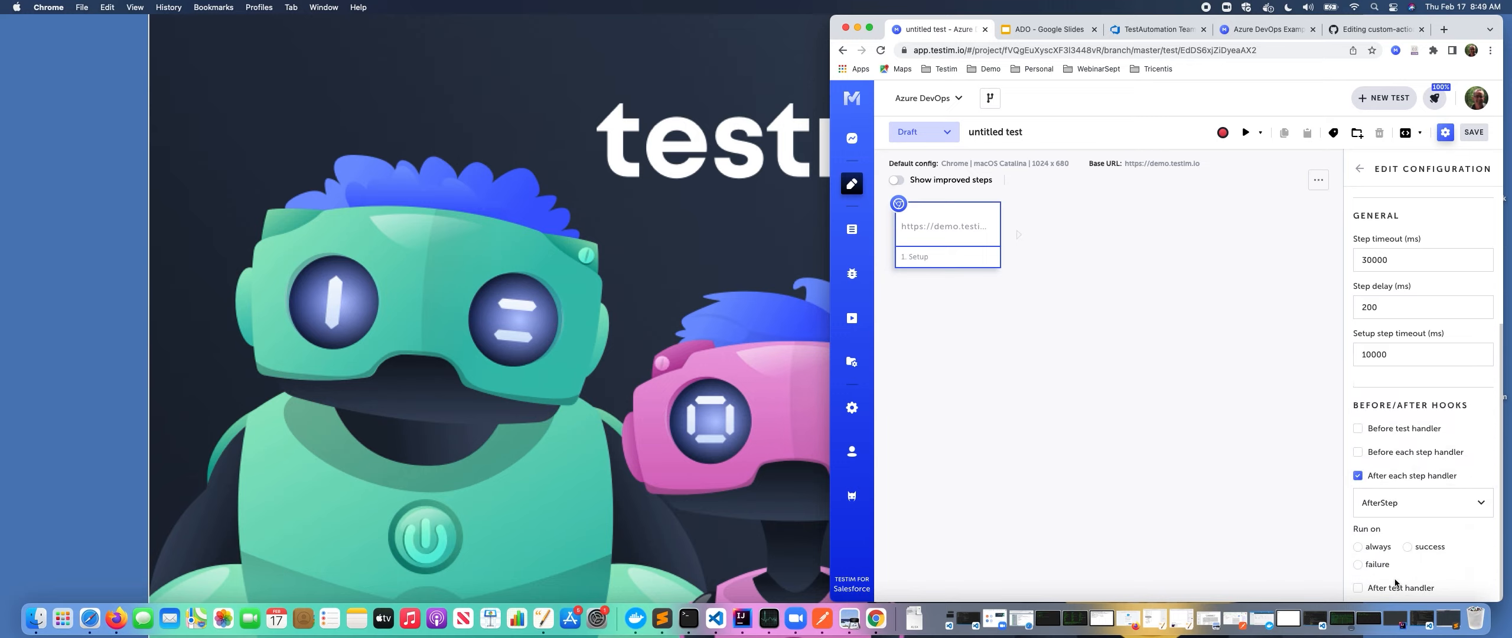
{"action": "left_click", "coordinate": [1358, 546]}
Enable the after test handler with the AfterTest shared step.
{"action": "left_click", "coordinate": [1358, 589]}
{"action": "scroll", "coordinate": [1376, 588], "scroll_direction": "down", "scroll_amount": 1}
{"action": "left_click", "coordinate": [1407, 582]}
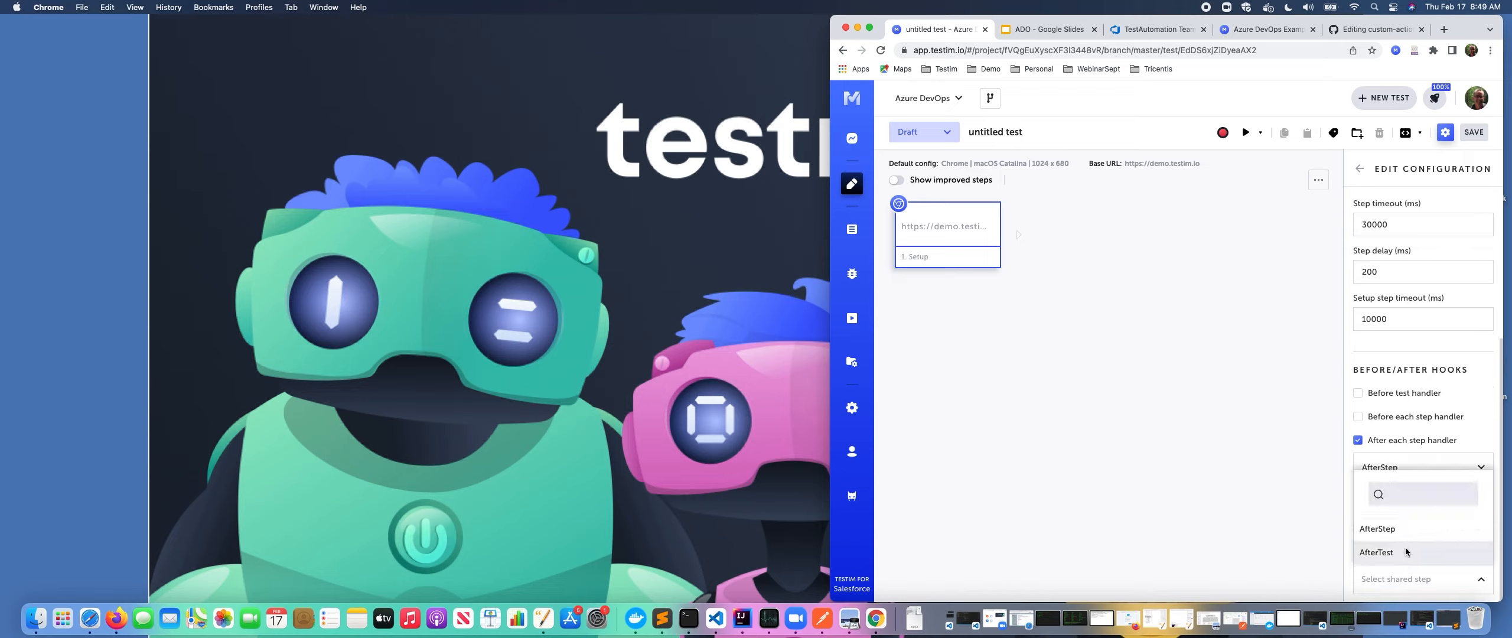
{"action": "left_click", "coordinate": [1406, 551]}
Save the test with the name "example".
{"action": "scroll", "coordinate": [1448, 225], "scroll_direction": "up", "scroll_amount": 7}
{"action": "left_click", "coordinate": [1436, 228]}
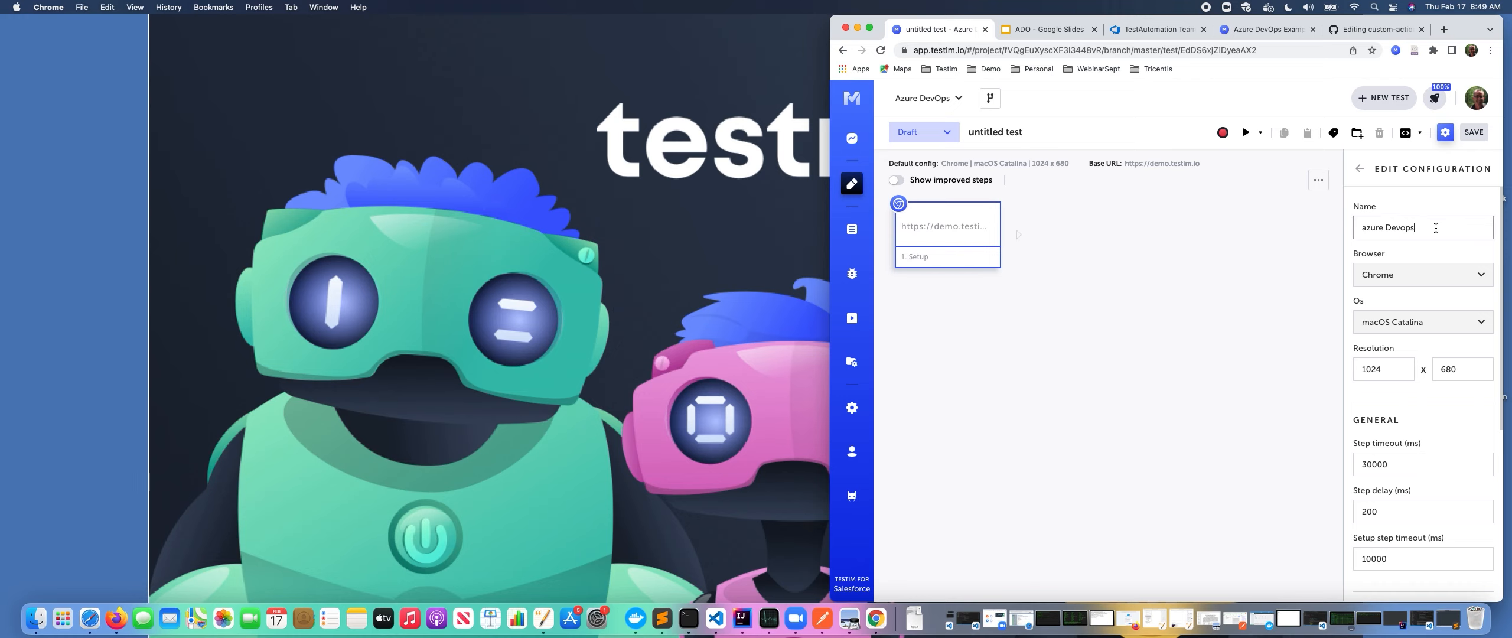
{"action": "left_click", "coordinate": [1474, 132]}
{"action": "key", "text": "BackSpace"}
{"action": "type", "text": "exam"}
{"action": "left_click", "coordinate": [1098, 426]}
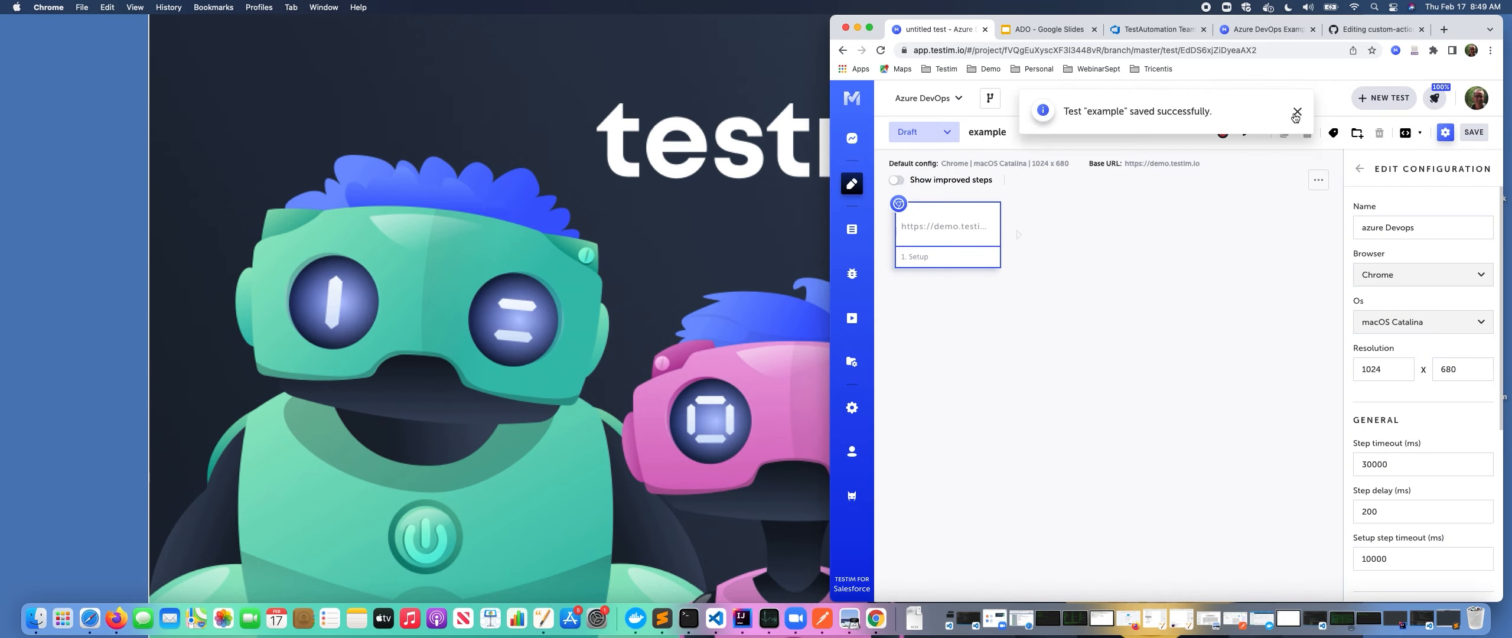
Dismiss the save notification and start a new test.
{"action": "left_click", "coordinate": [1294, 112]}
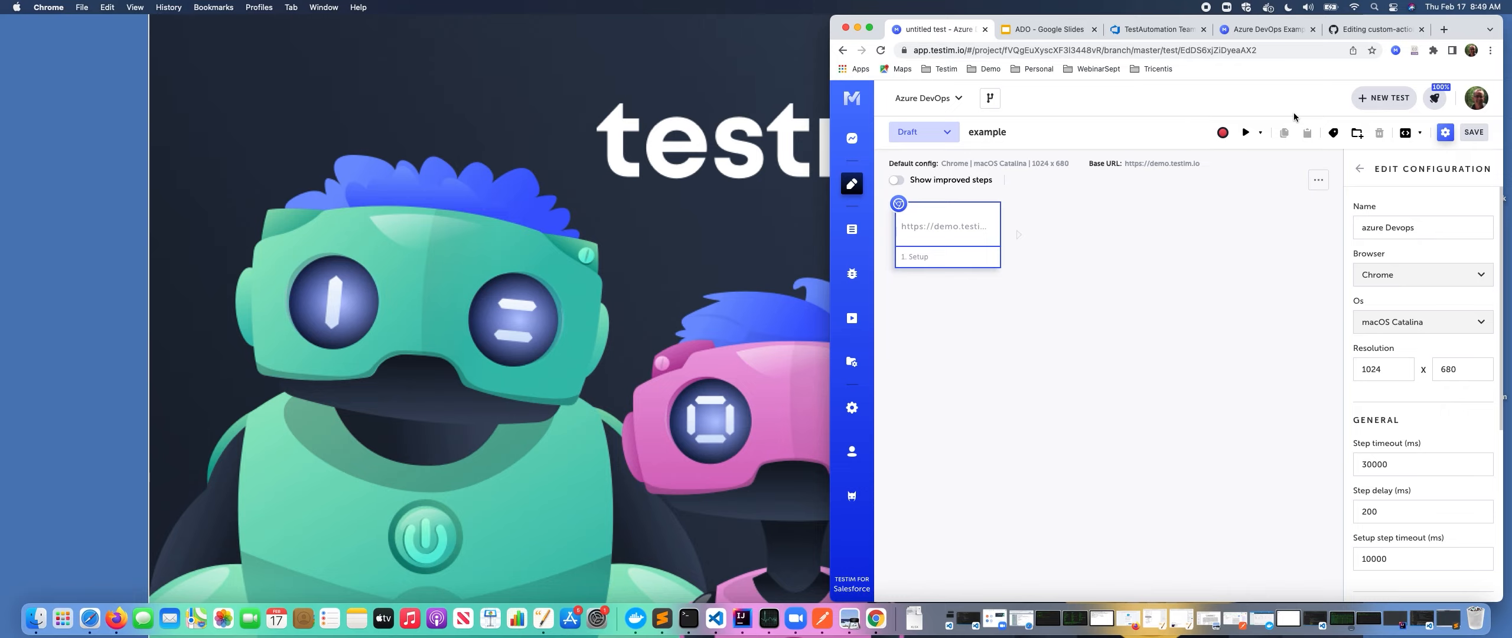
{"action": "left_click", "coordinate": [1384, 98]}
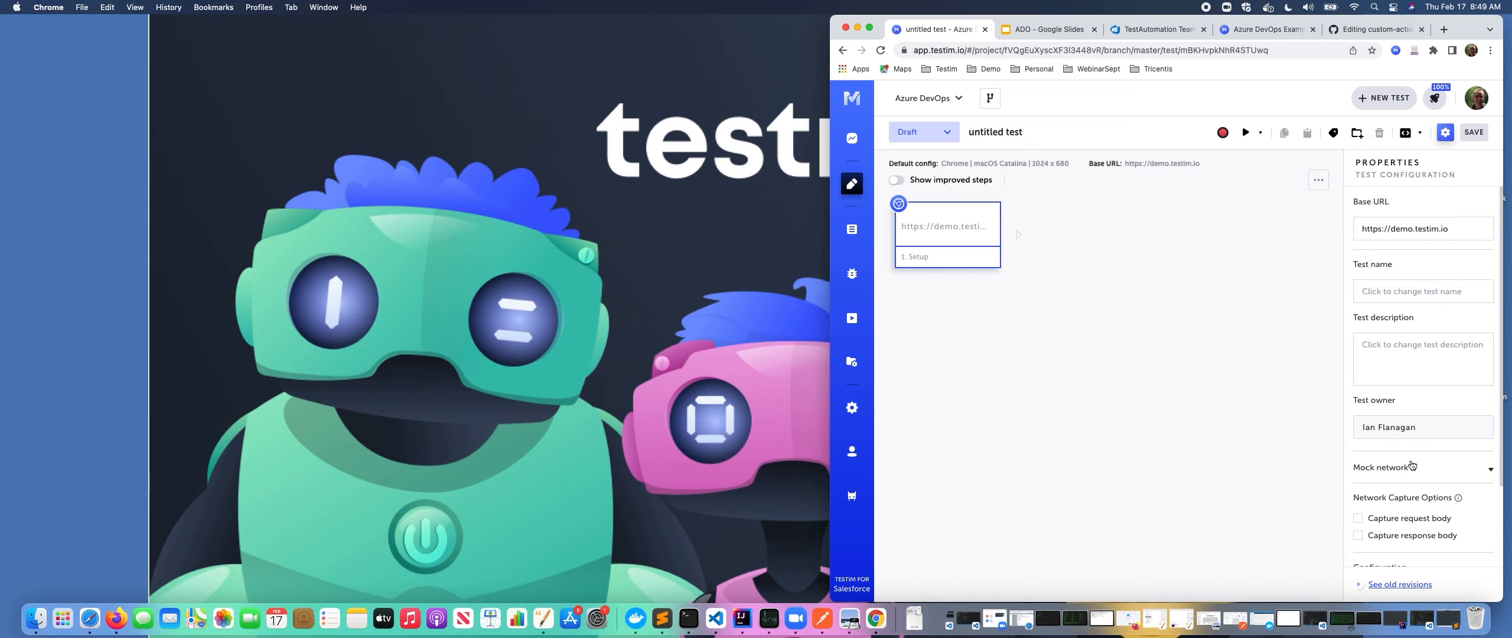
Assign the Azure DevOps configuration to the new test's properties.
{"action": "scroll", "coordinate": [1412, 466], "scroll_direction": "down", "scroll_amount": 3}
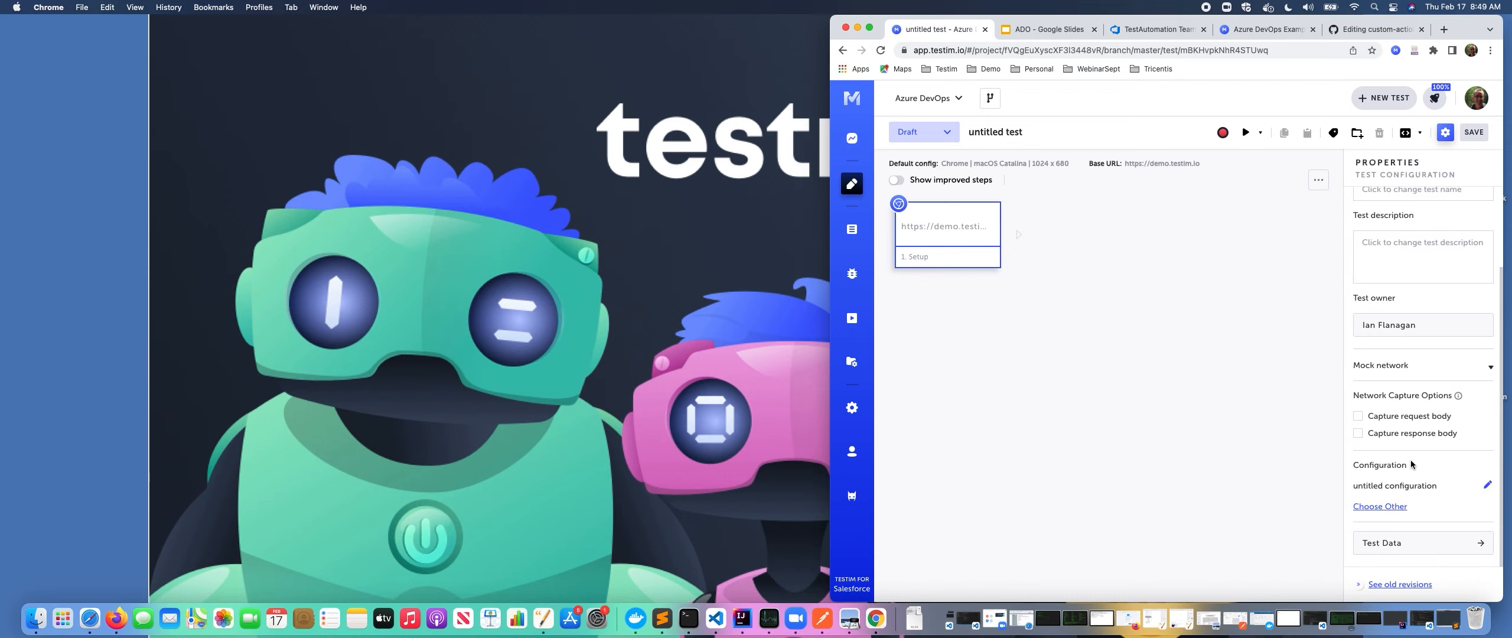
{"action": "left_click", "coordinate": [1381, 506]}
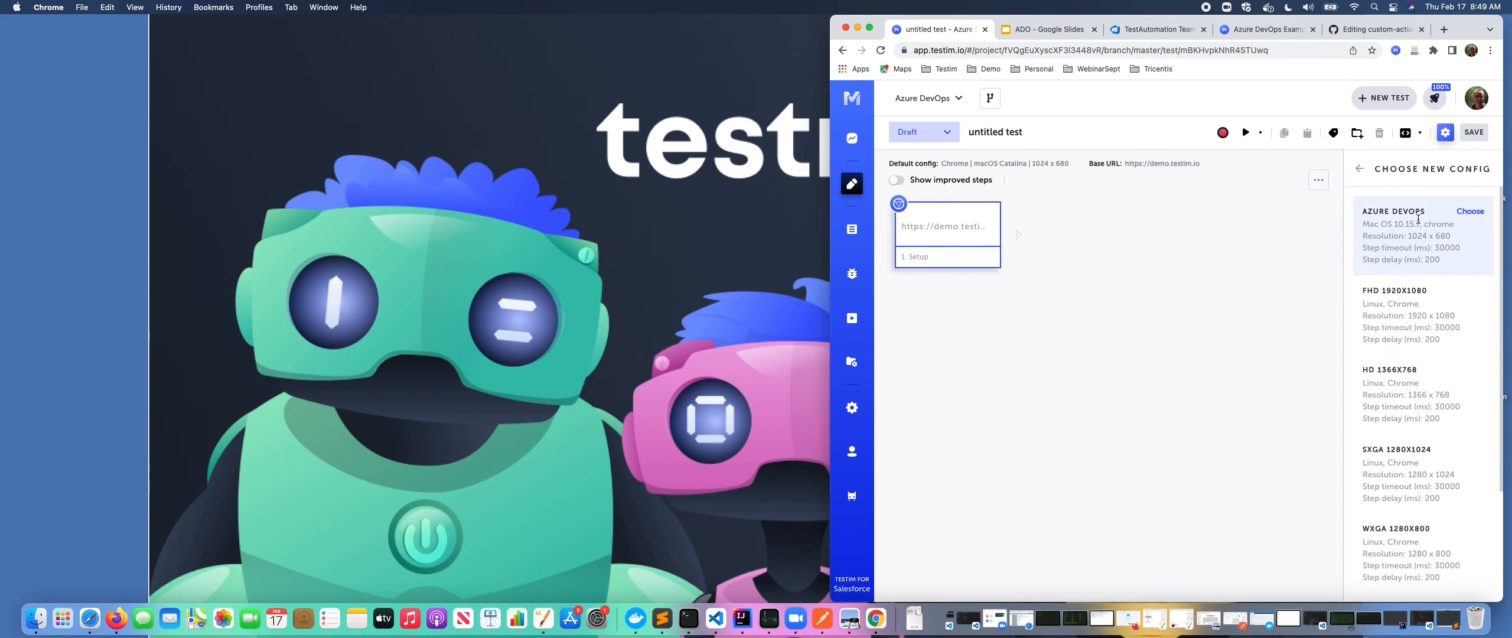
{"action": "left_click", "coordinate": [1471, 211]}
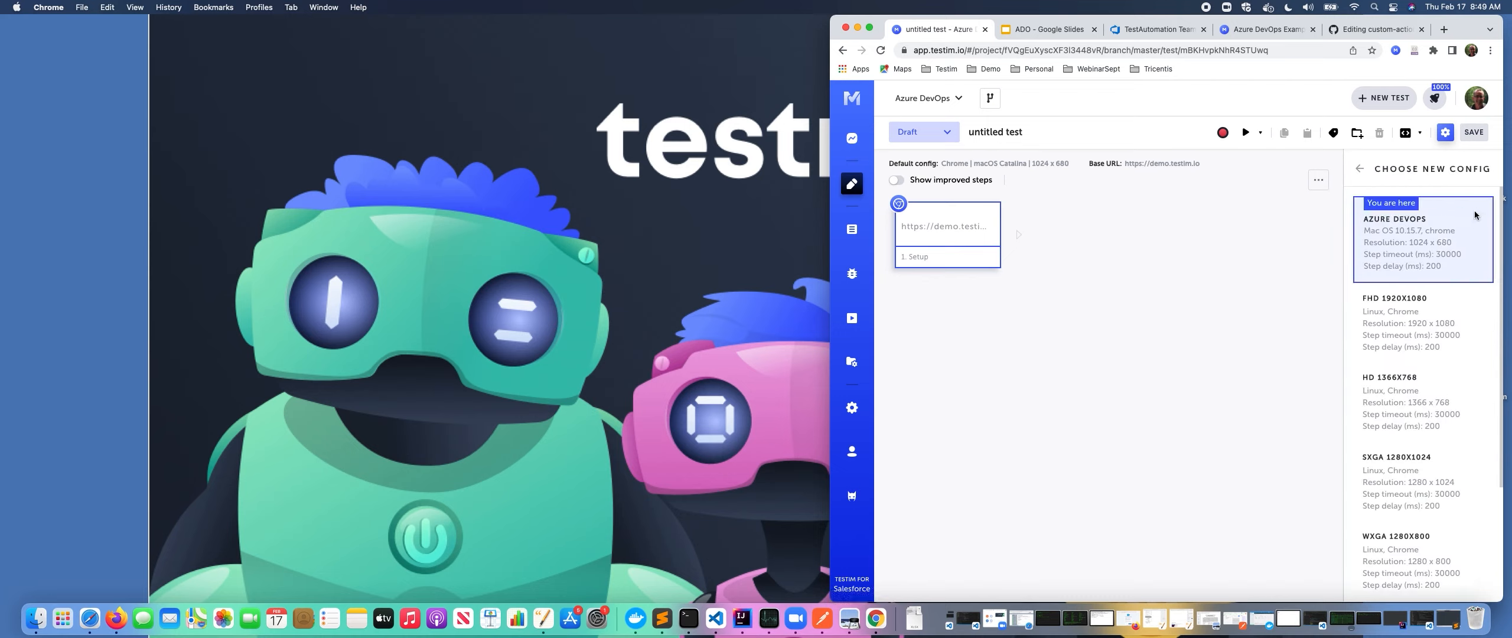
{"action": "left_click", "coordinate": [1361, 170]}
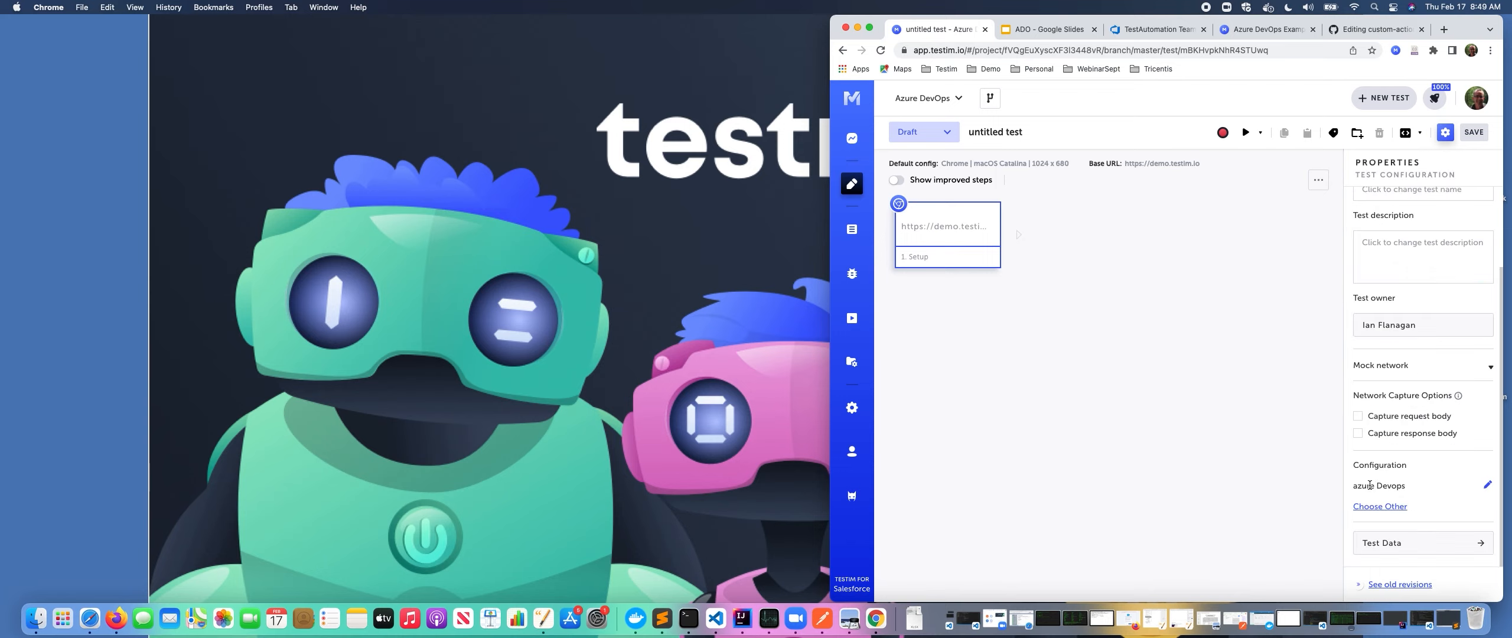
Switch to the browser tab holding the ADO Demo Example test.
{"action": "left_click_drag", "start_coordinate": [1418, 487], "coordinate": [1356, 482]}
{"action": "left_click", "coordinate": [986, 30]}
{"action": "left_click", "coordinate": [780, 222]}
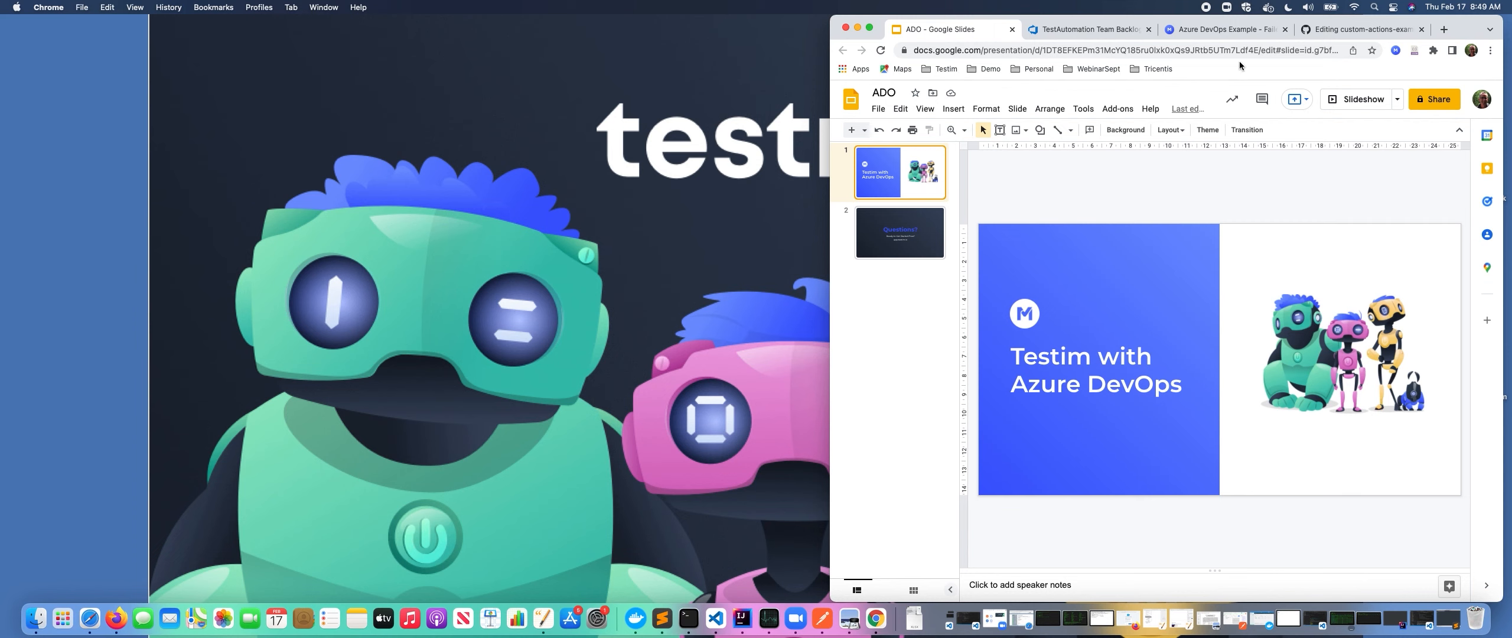
{"action": "left_click_drag", "start_coordinate": [1214, 34], "coordinate": [951, 33]}
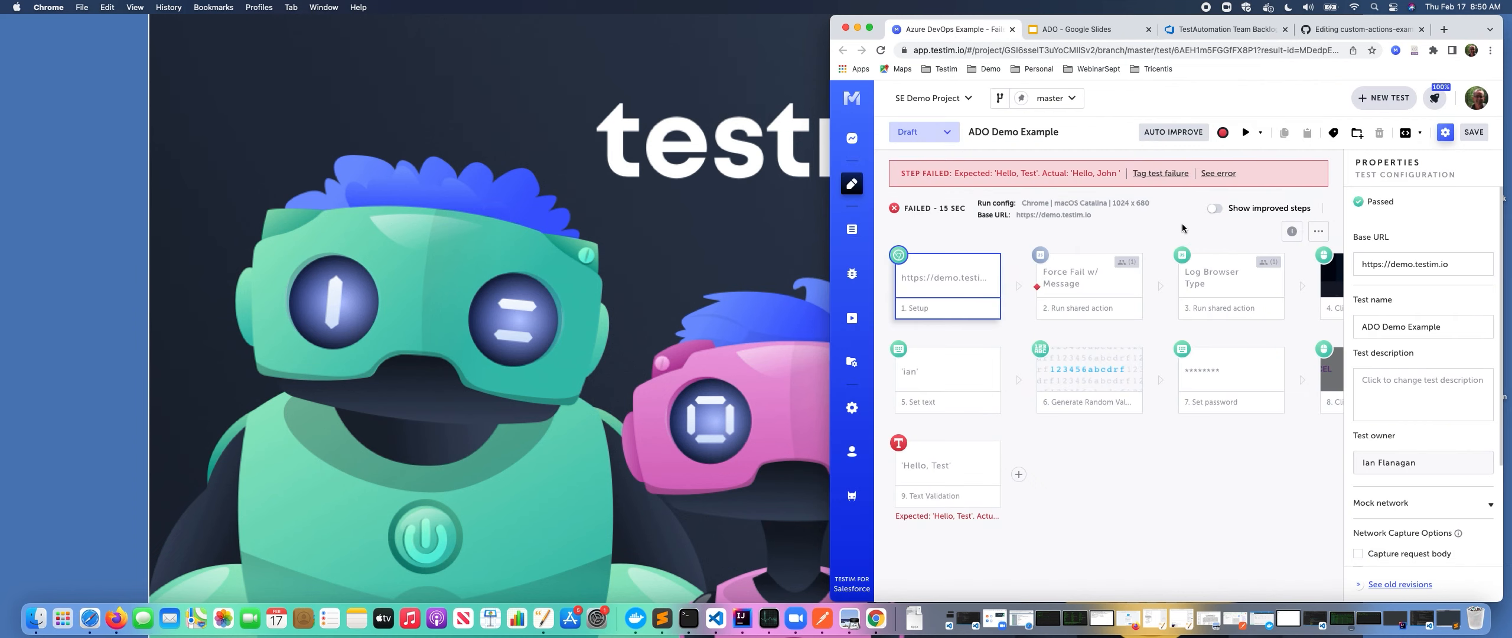
Run the ADO Demo Example test from the editor.
{"action": "left_click", "coordinate": [1246, 132]}
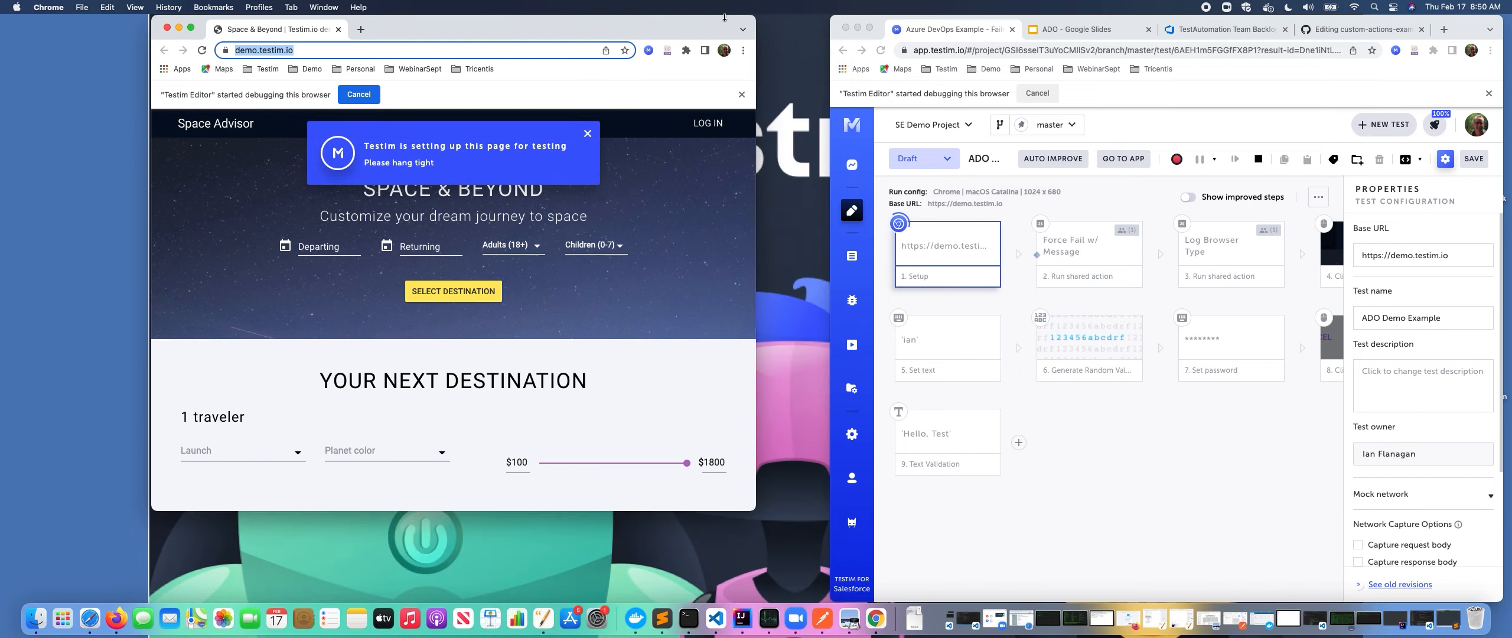
{"action": "left_click_drag", "start_coordinate": [756, 511], "coordinate": [812, 566]}
Open the JSDemo code editor window and examine the AzureDevOpsWorkItemCreateUpdate response in the terminal output.
{"action": "right_click", "coordinate": [715, 618]}
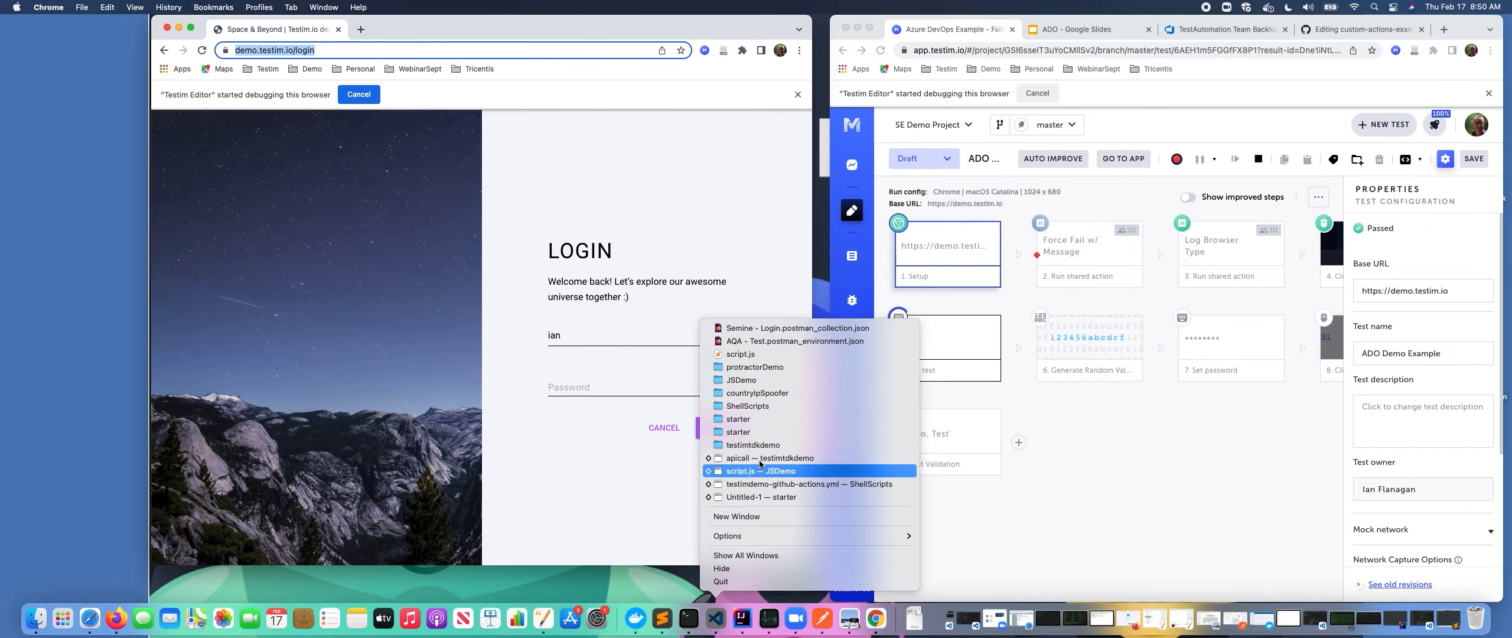
{"action": "left_click", "coordinate": [762, 446]}
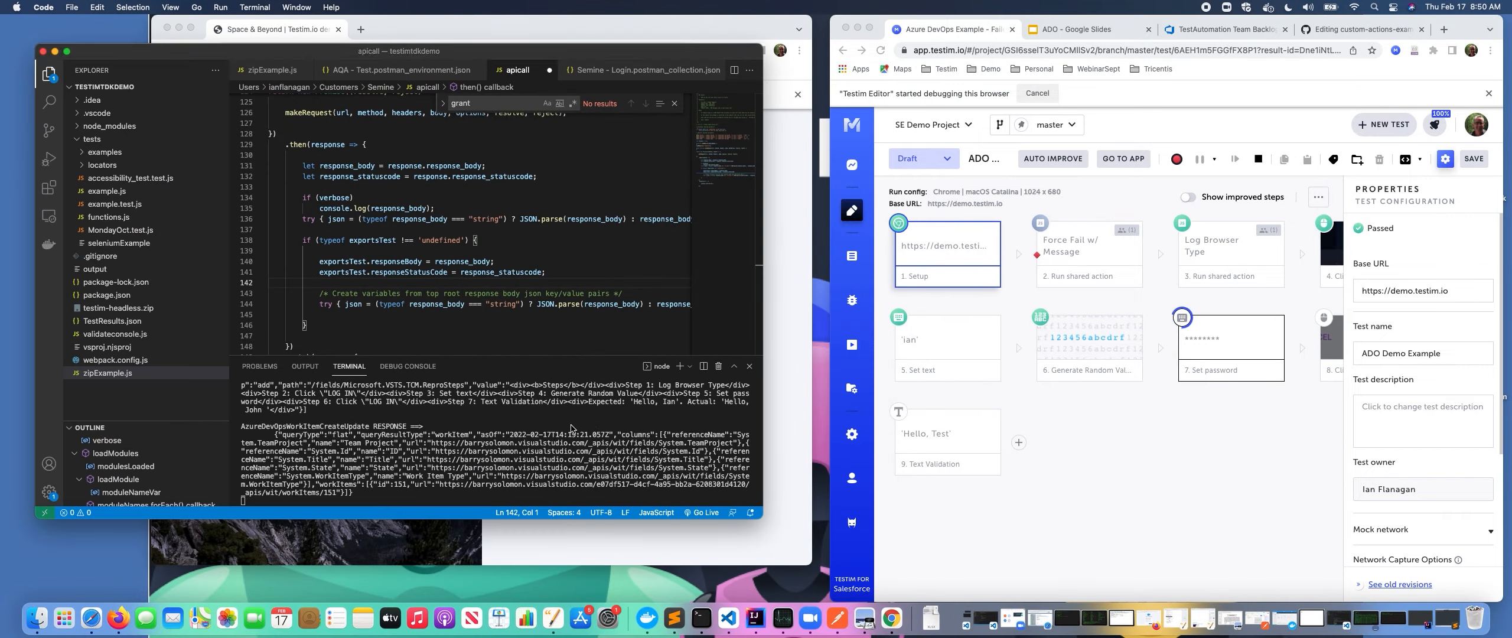
{"action": "left_click", "coordinate": [246, 417]}
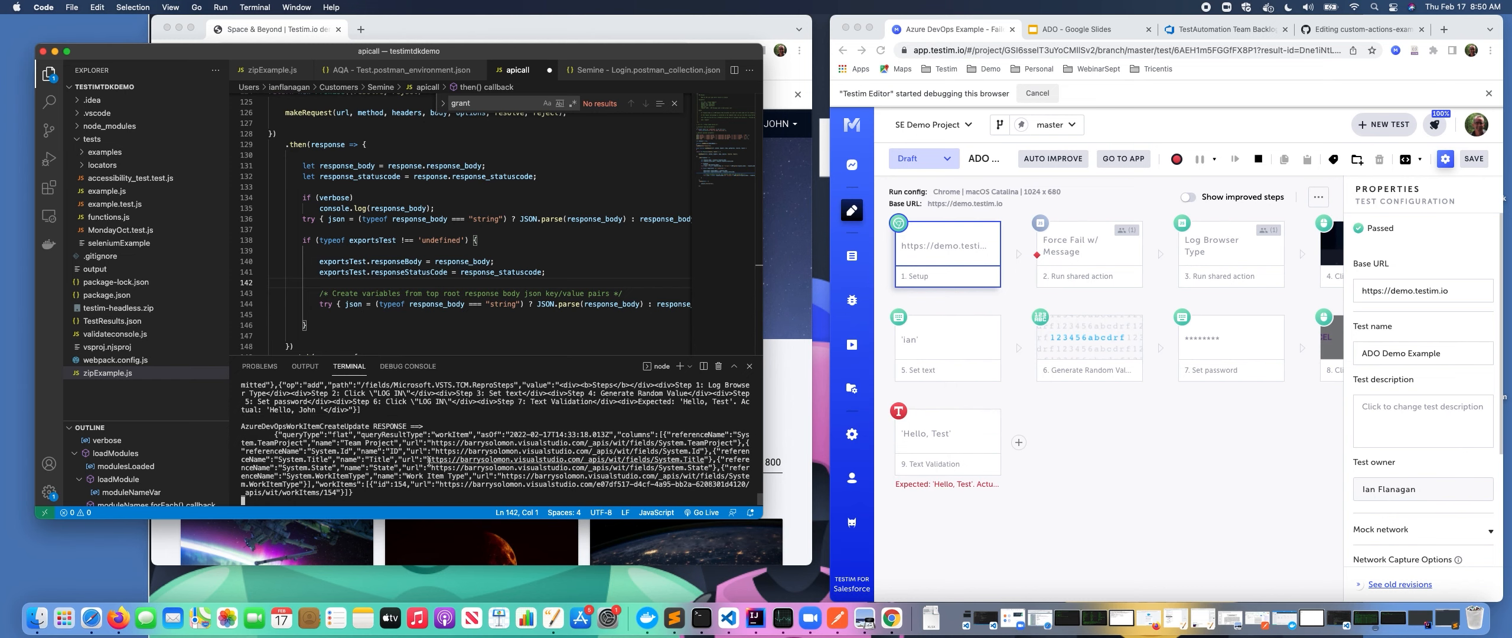
{"action": "left_click_drag", "start_coordinate": [250, 428], "coordinate": [421, 485]}
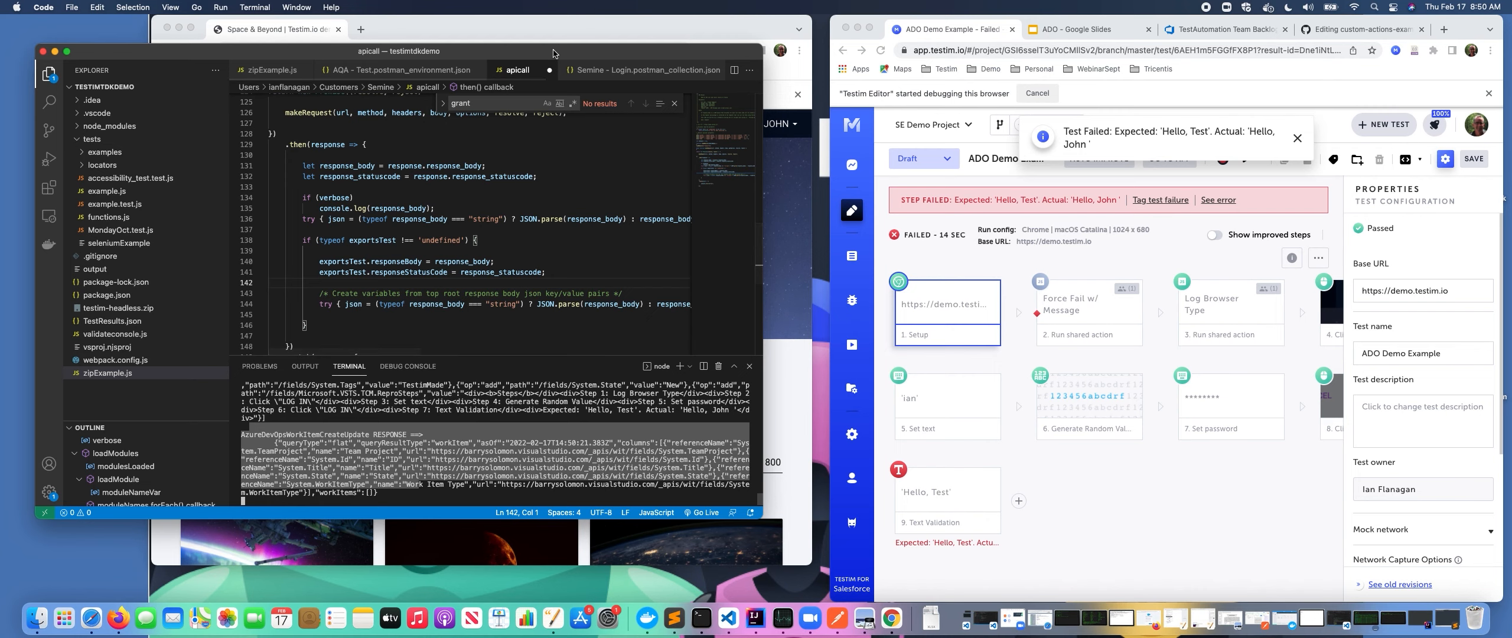
{"action": "left_click_drag", "start_coordinate": [349, 57], "coordinate": [424, 175]}
{"action": "left_click", "coordinate": [130, 170]}
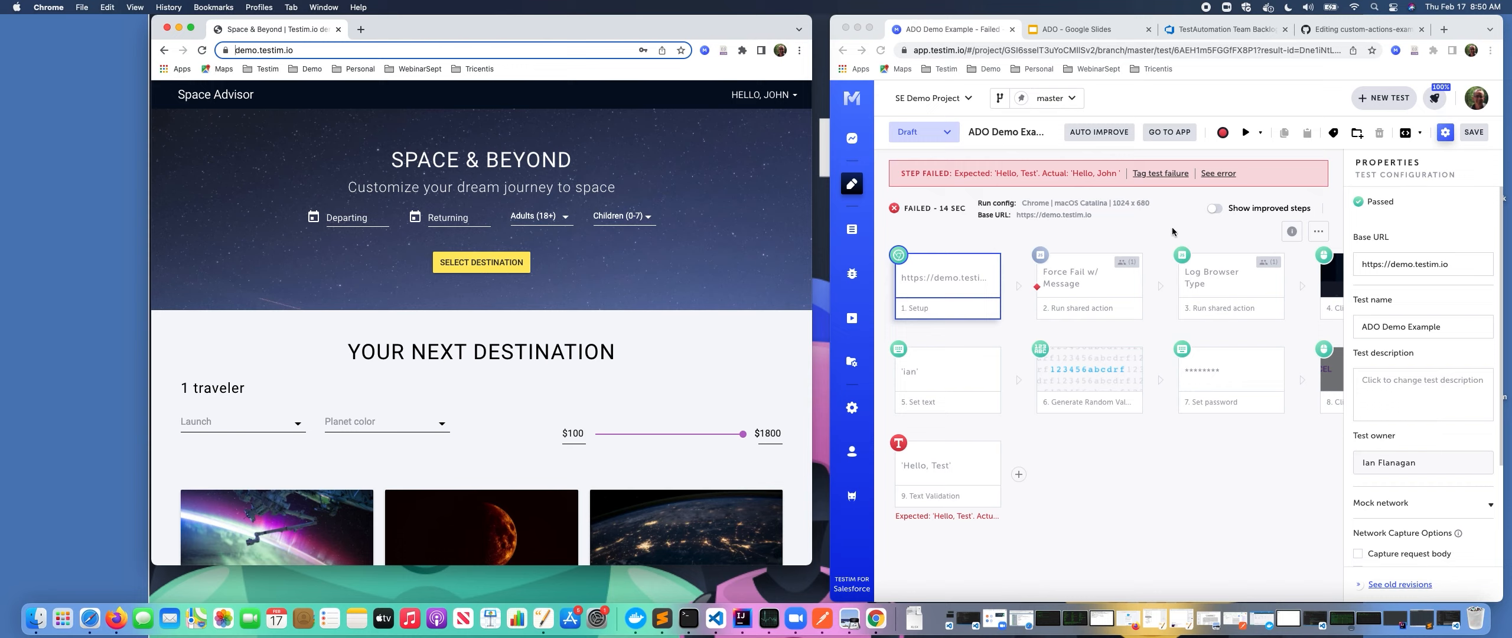
Review the Azure DevOps board for the new ADO Demo Example bug, then return to the test.
{"action": "left_click", "coordinate": [1226, 31]}
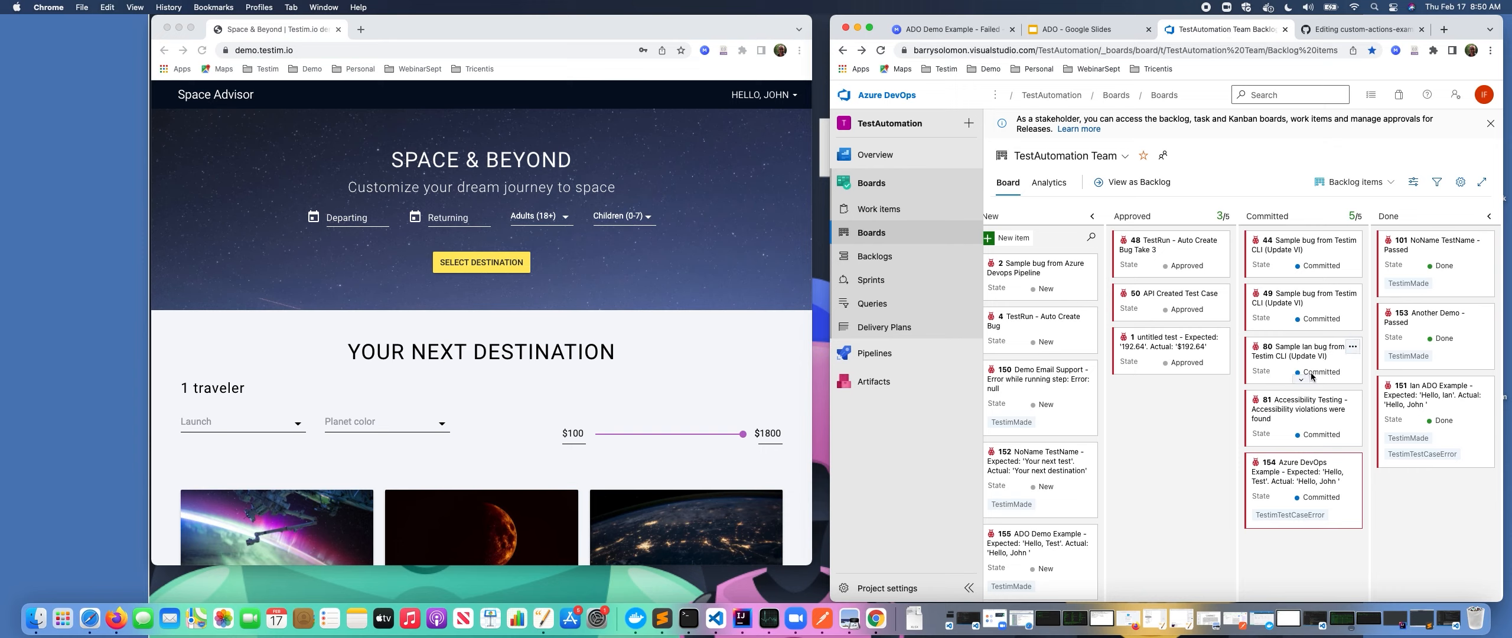
{"action": "left_click", "coordinate": [1065, 558]}
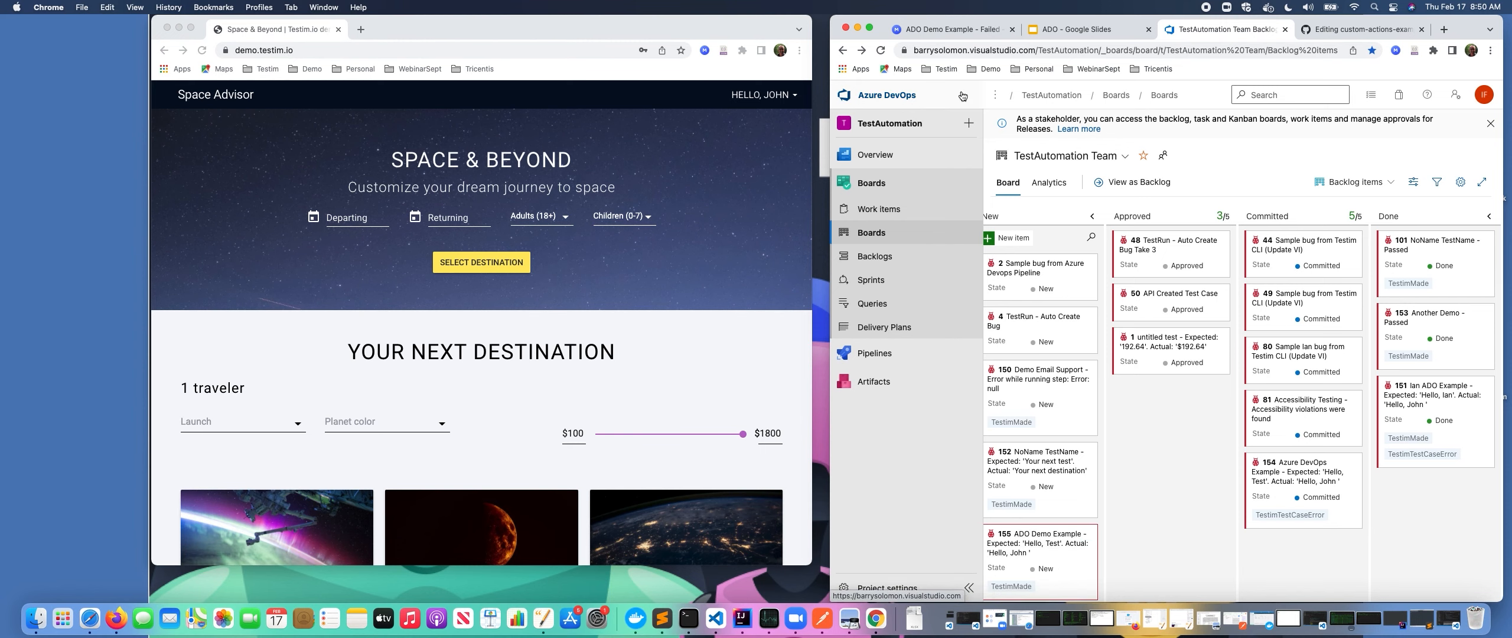
{"action": "left_click", "coordinate": [957, 30]}
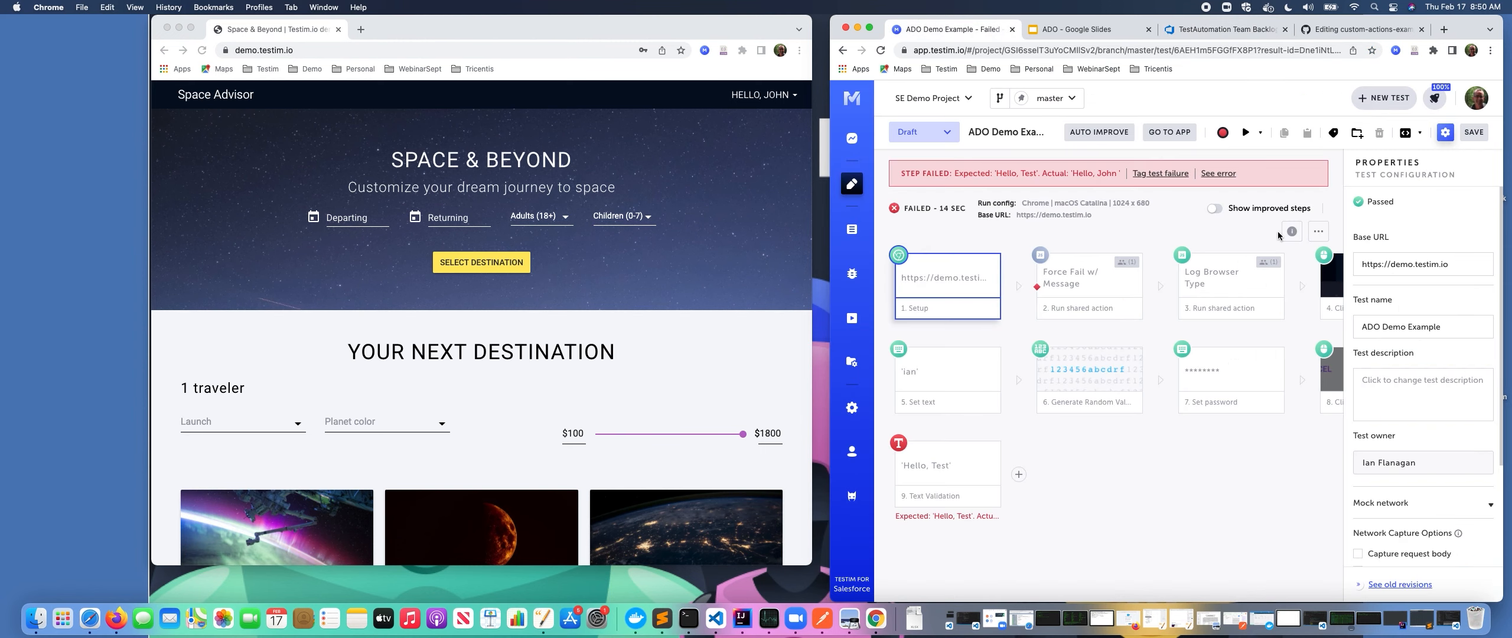
{"action": "left_click", "coordinate": [1437, 323]}
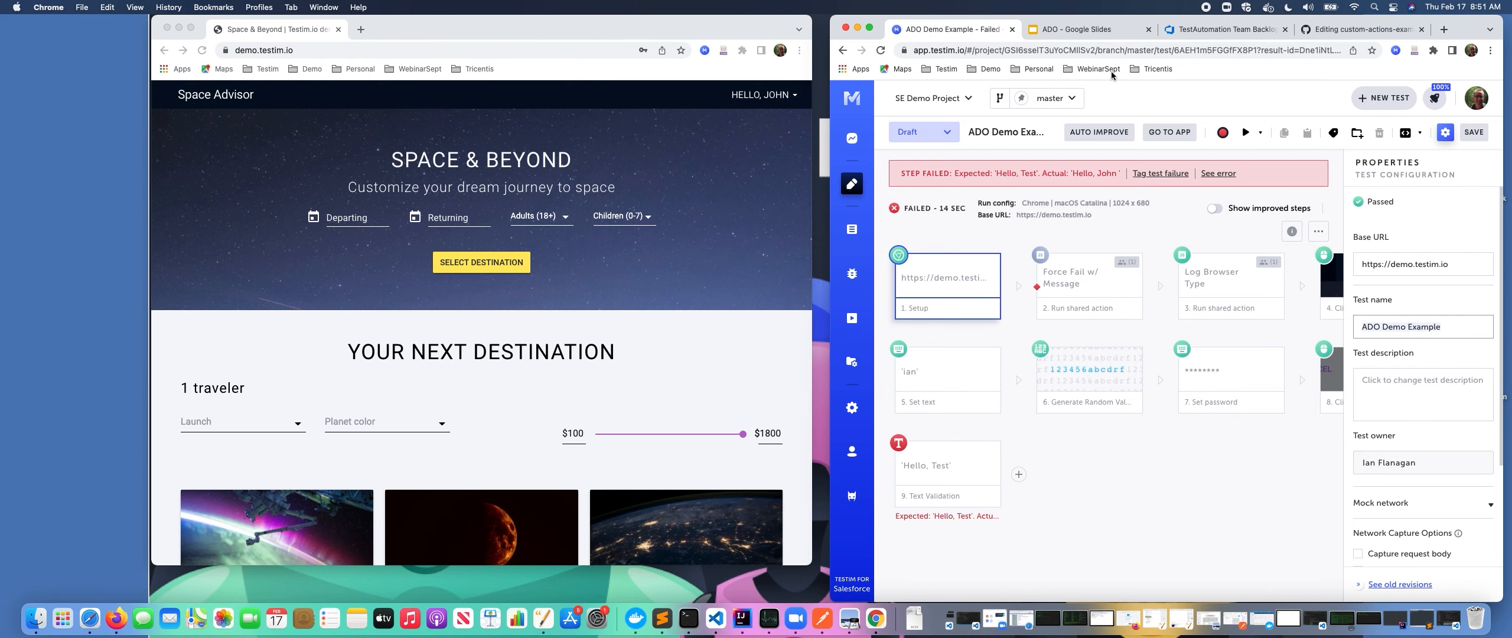
Open bug 155 on the board and review its repro steps and discussion comment.
{"action": "left_click", "coordinate": [1223, 29]}
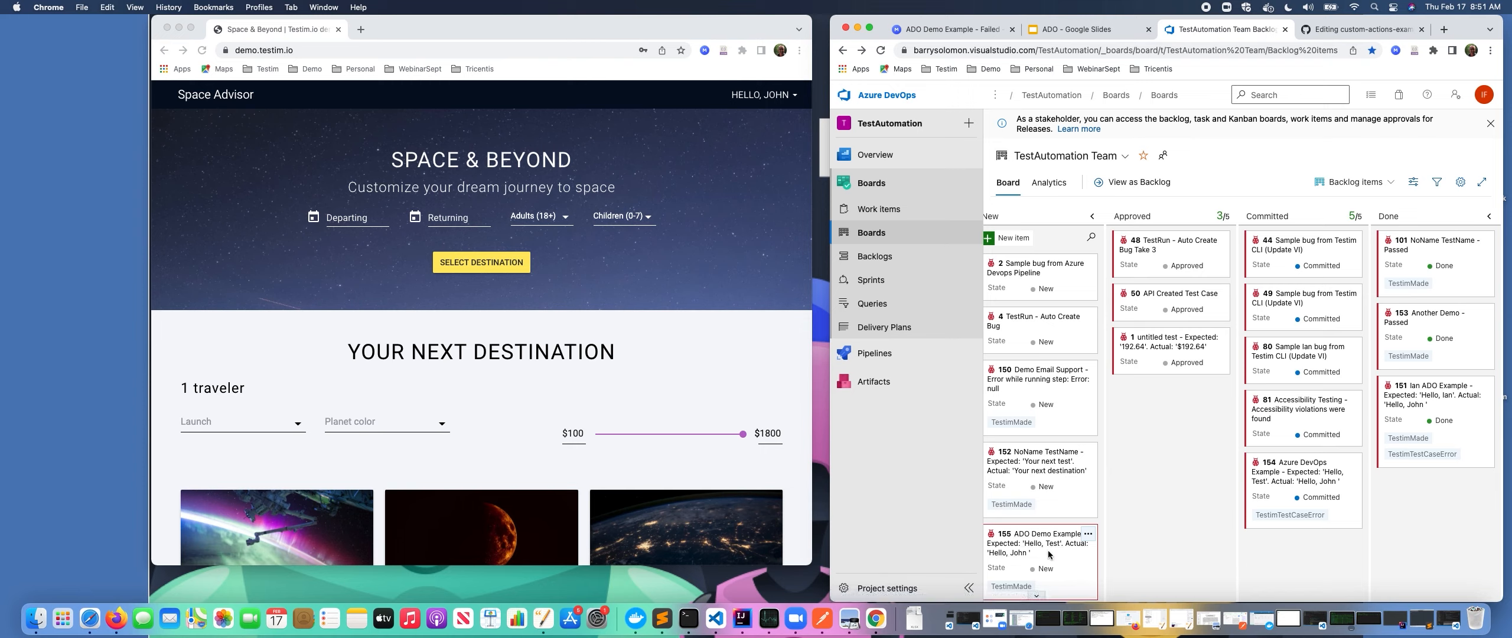
{"action": "left_click", "coordinate": [1018, 552]}
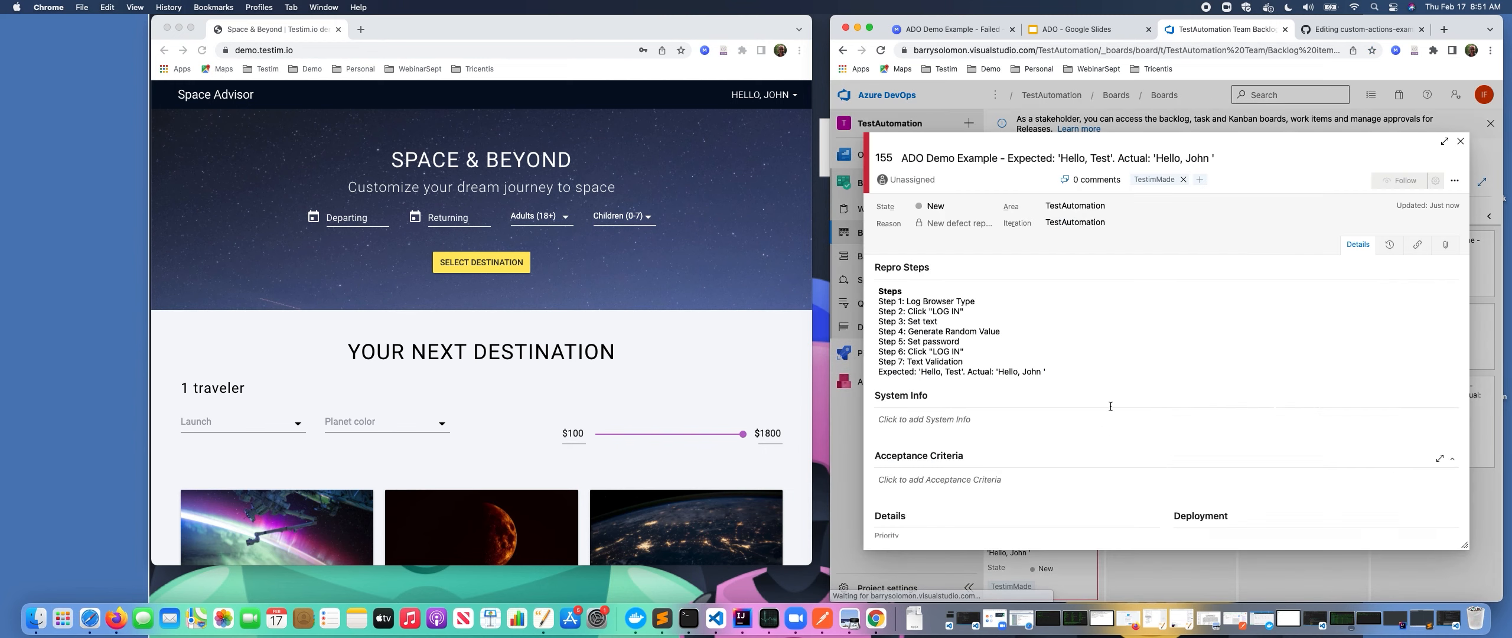
{"action": "left_click_drag", "start_coordinate": [882, 291], "coordinate": [1049, 372]}
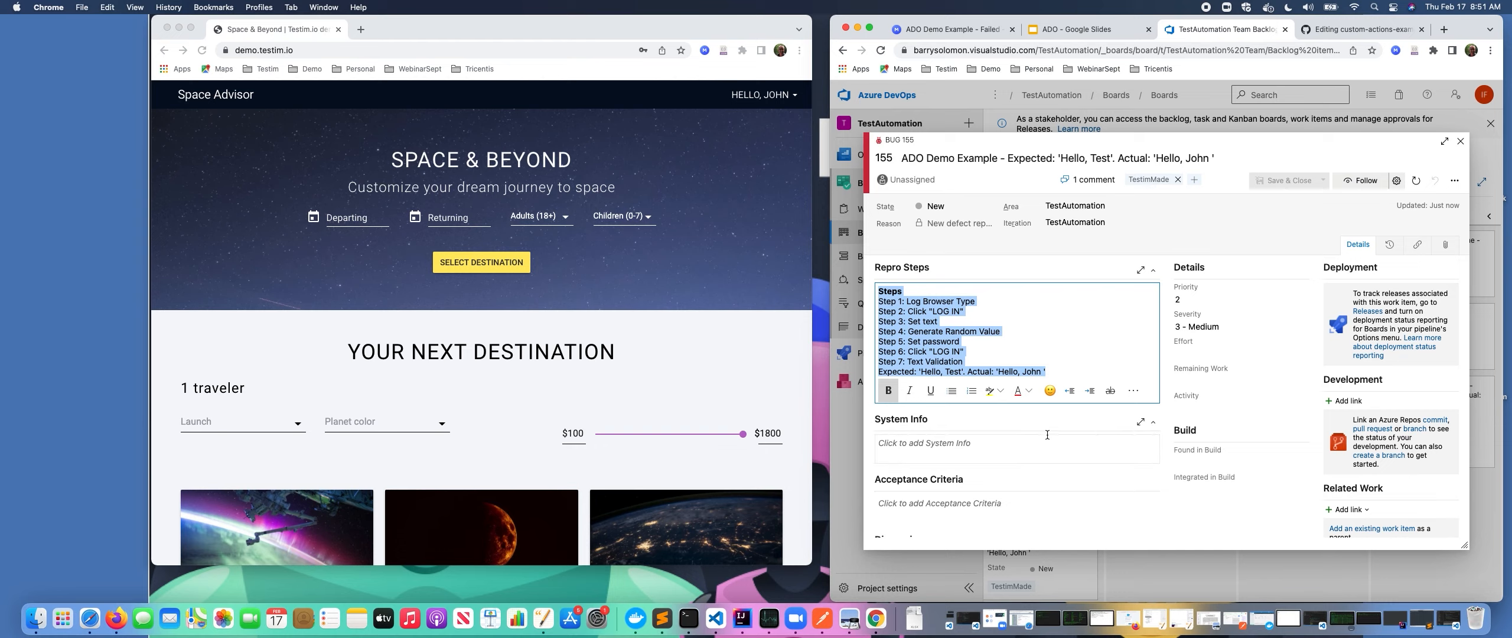
{"action": "scroll", "coordinate": [998, 413], "scroll_direction": "down", "scroll_amount": 4}
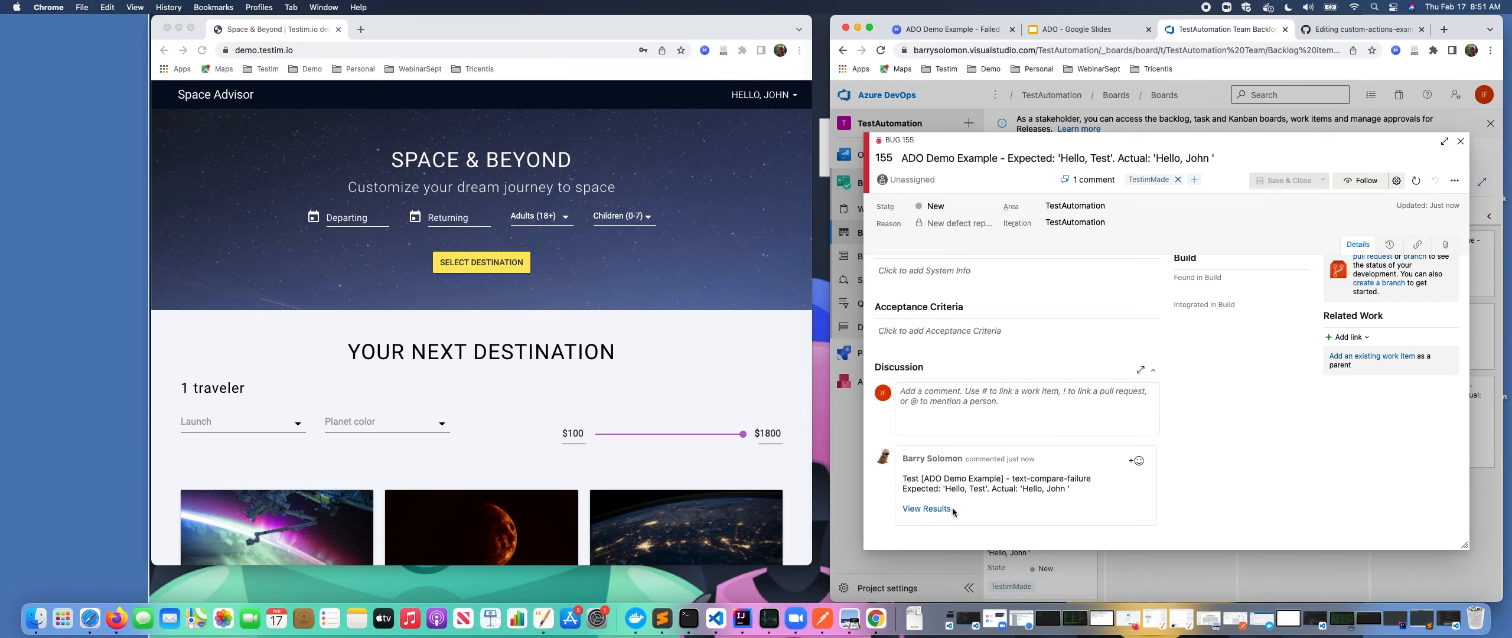
Open the test results from the bug comment's View Results link, then close the work item.
{"action": "left_click", "coordinate": [926, 509]}
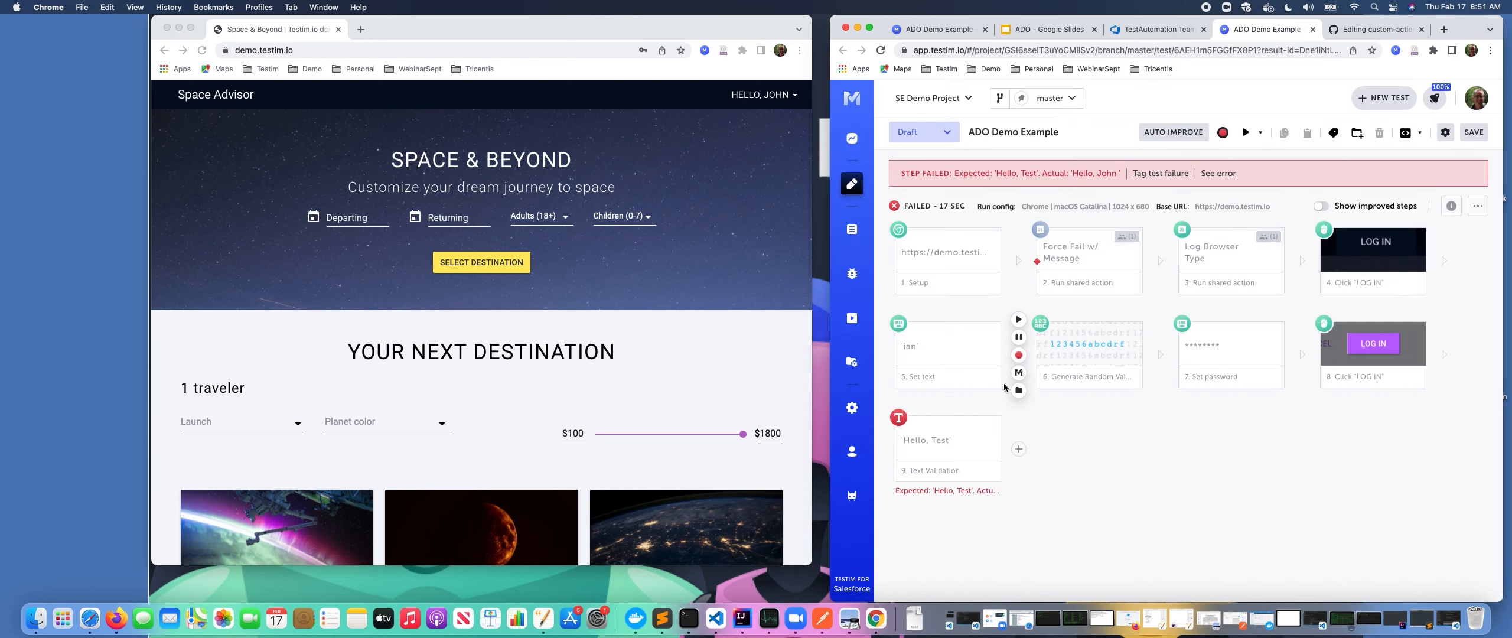
{"action": "left_click", "coordinate": [940, 29]}
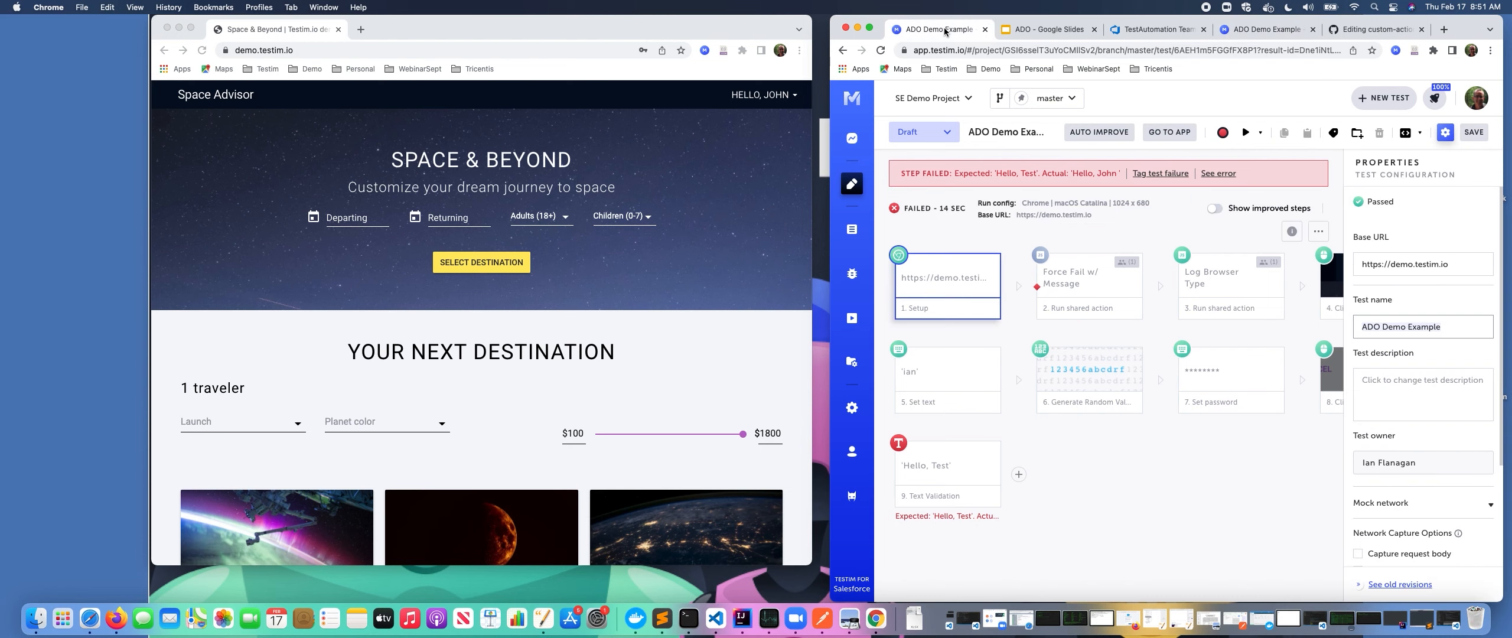
{"action": "left_click", "coordinate": [1149, 29]}
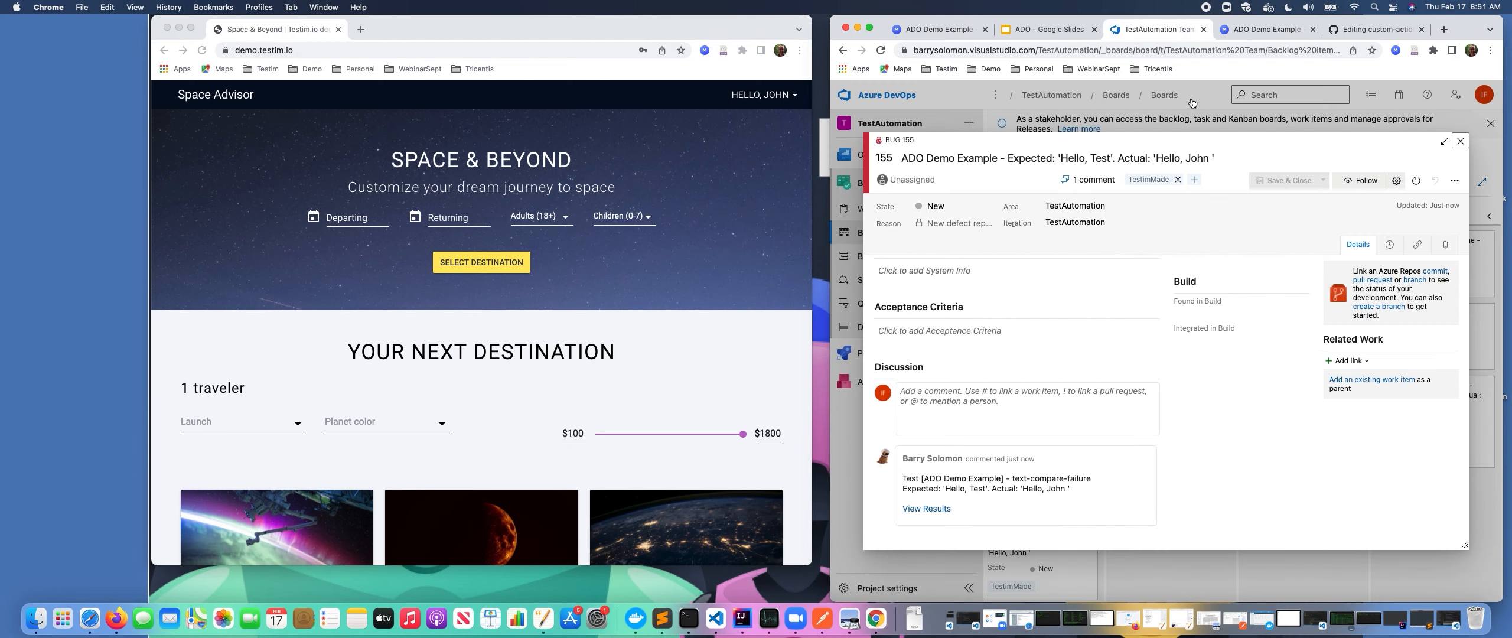
{"action": "left_click", "coordinate": [1459, 142]}
Rerun the ADO Demo Example test and check the Azure DevOps board for its bug.
{"action": "left_click", "coordinate": [928, 31]}
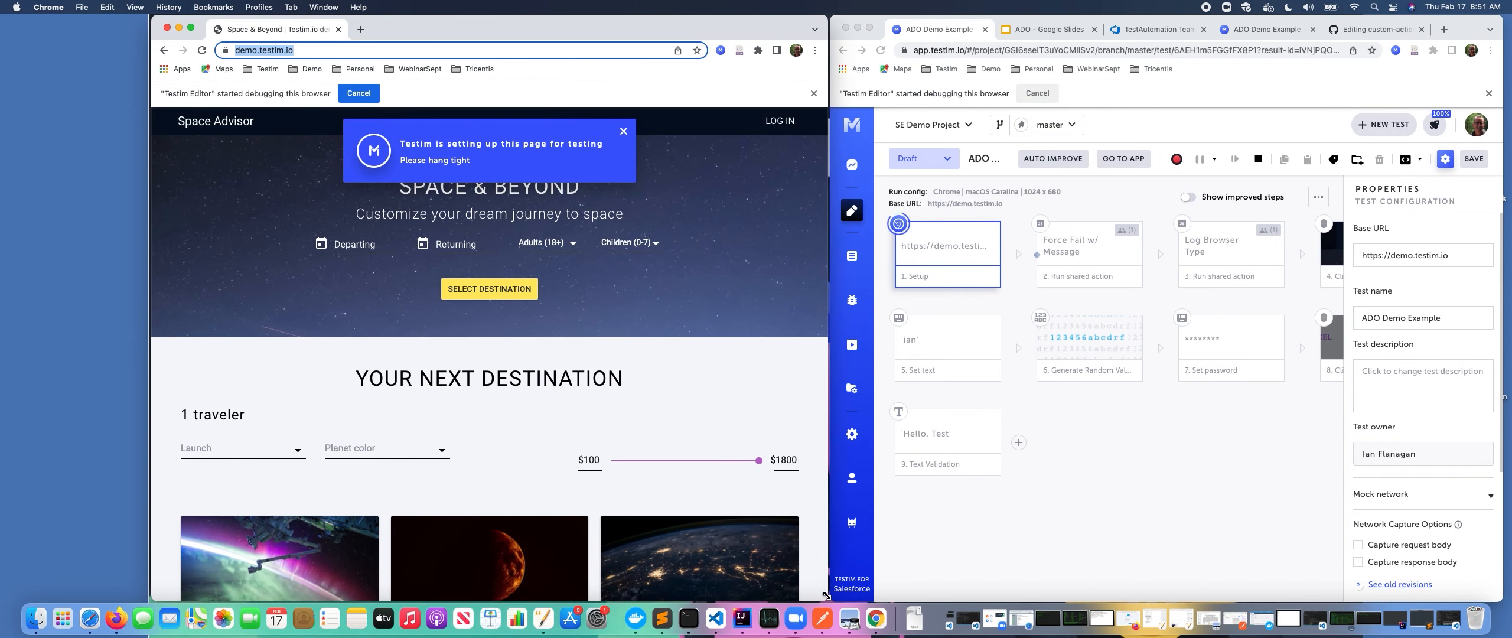
{"action": "left_click", "coordinate": [1130, 474]}
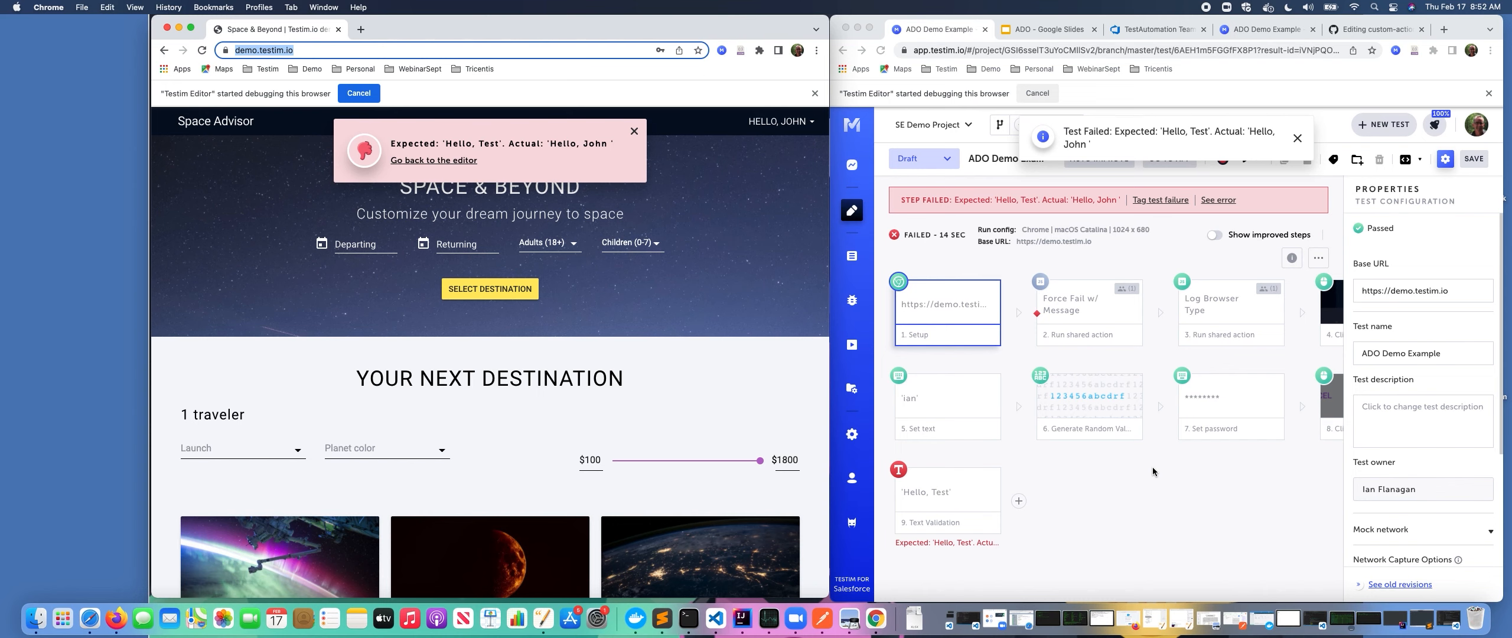
{"action": "left_click", "coordinate": [1158, 29]}
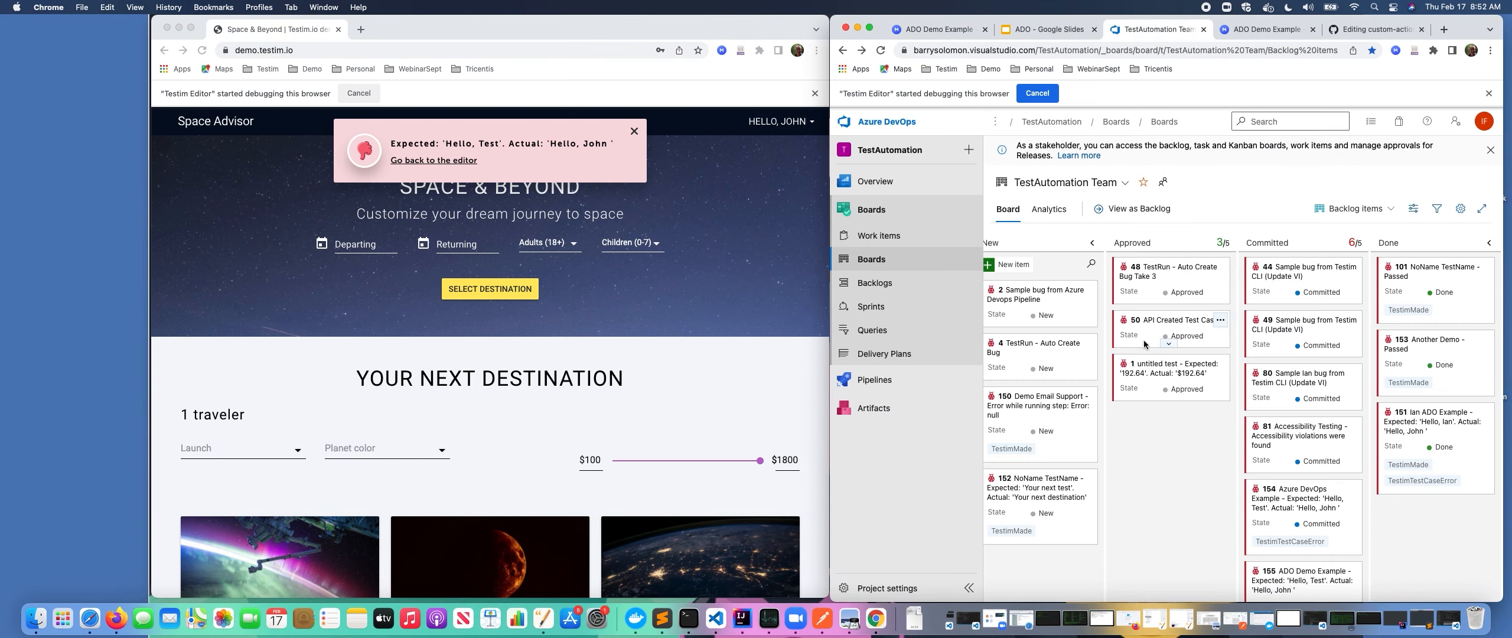
{"action": "scroll", "coordinate": [1277, 507], "scroll_direction": "down", "scroll_amount": 1}
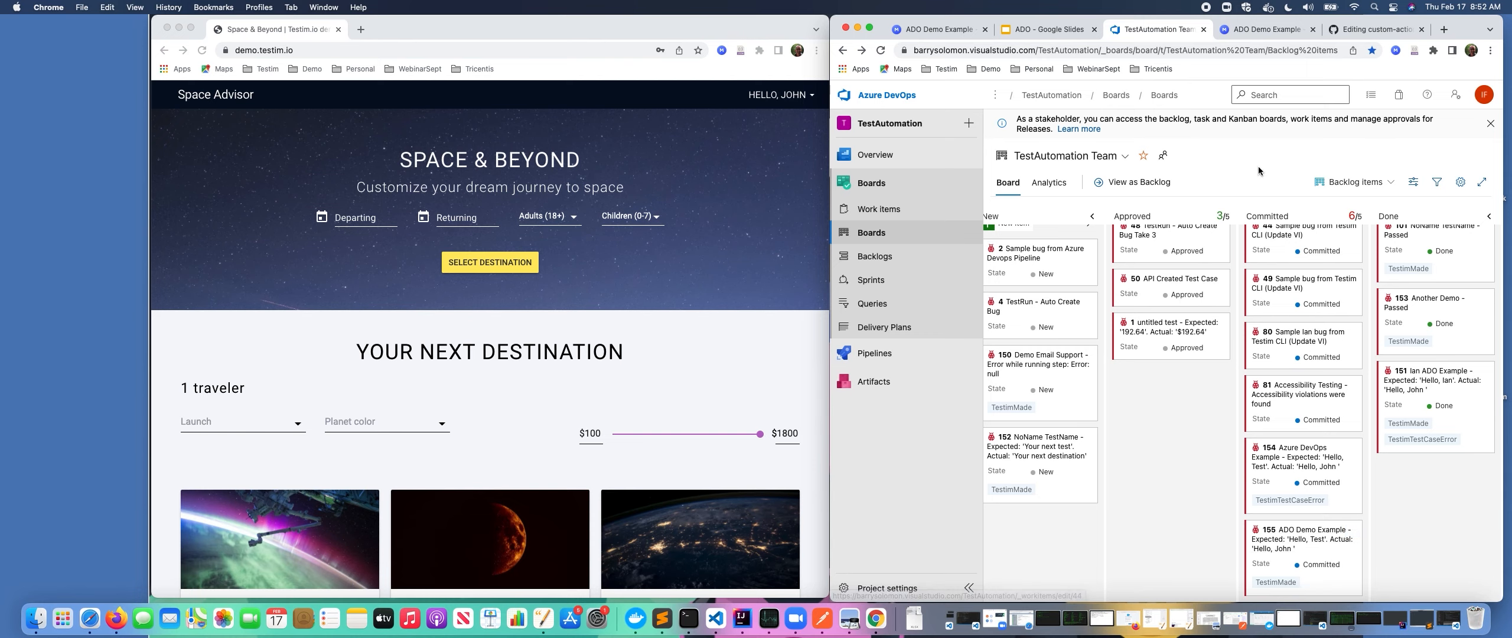
Switch to the ADO presentation and start the slideshow on the Questions slide.
{"action": "left_click", "coordinate": [1059, 30]}
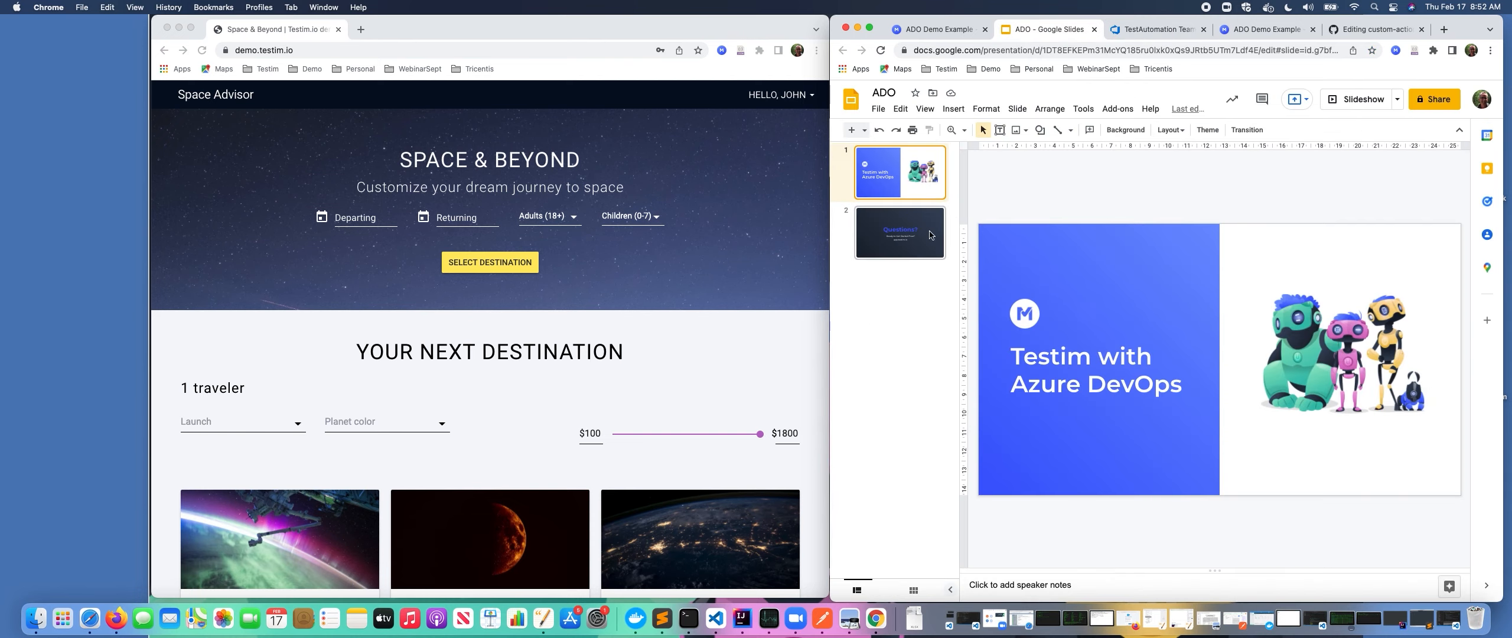
{"action": "left_click", "coordinate": [1357, 103]}
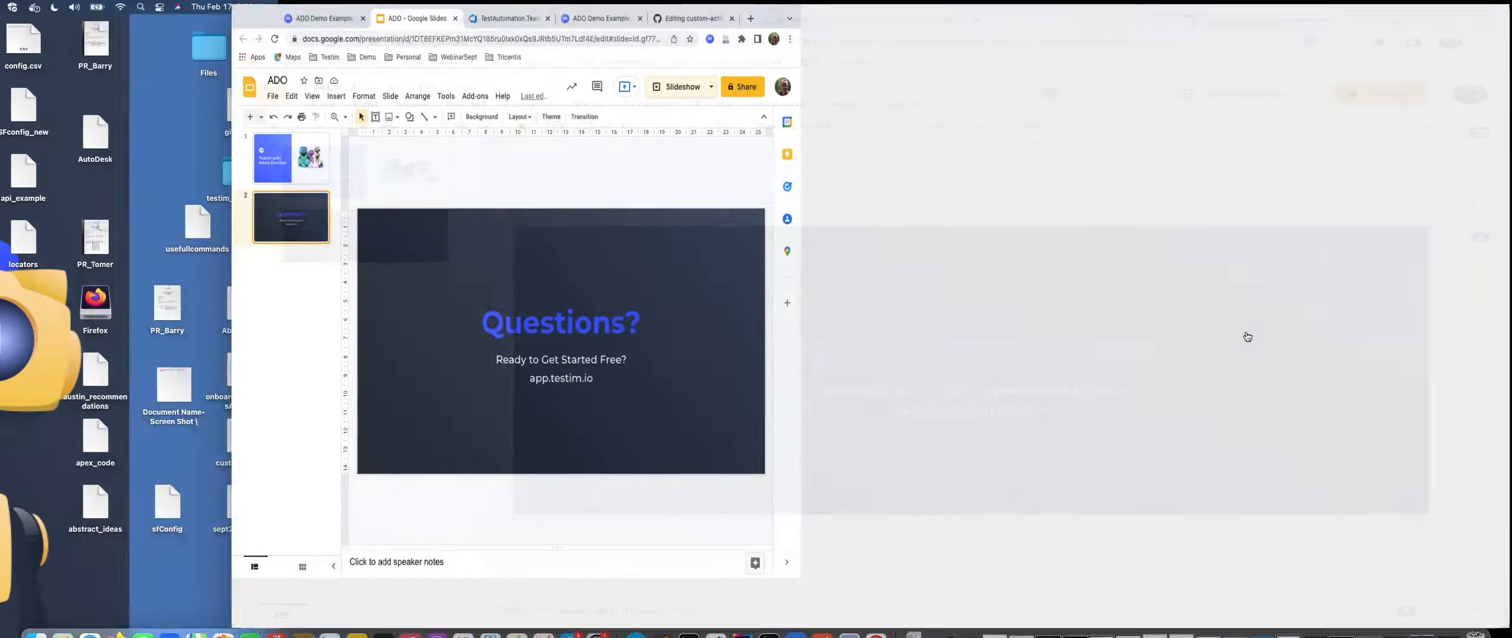